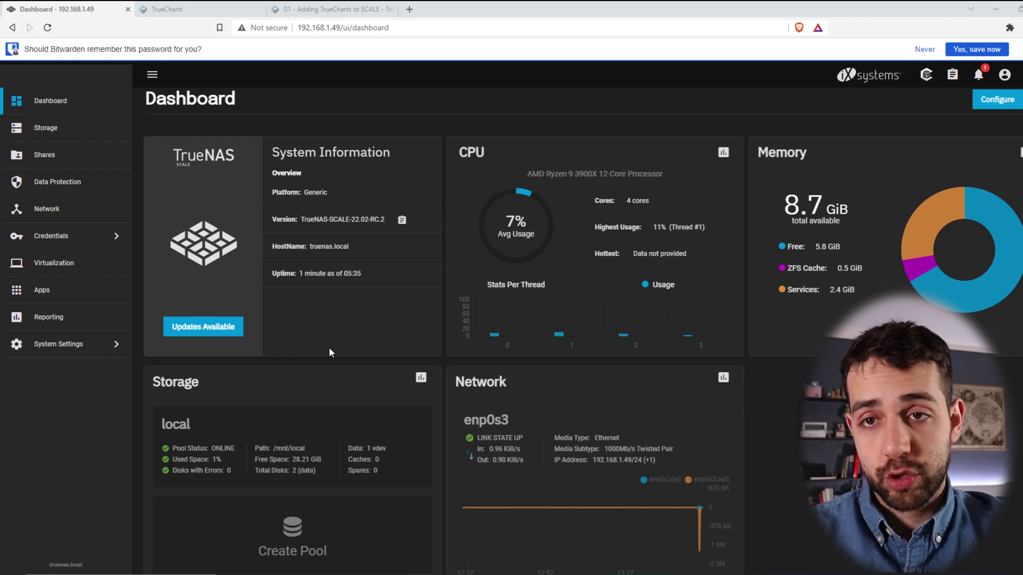
Examine the TrueNAS version, CPU core count and network details on the dashboard
double_click(315, 220)
left_click_drag(314, 219, 333, 220)
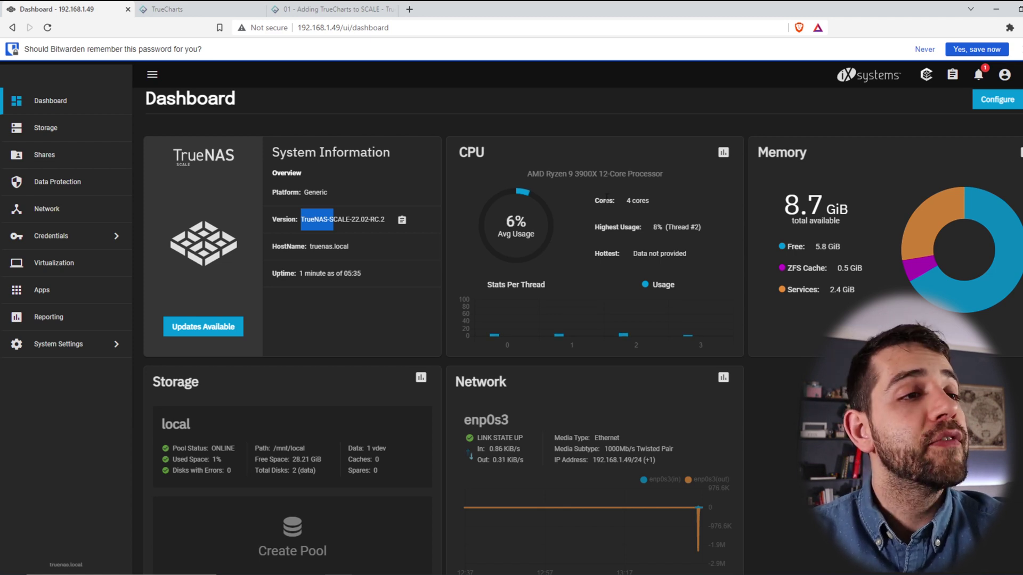
left_click_drag(607, 200, 649, 201)
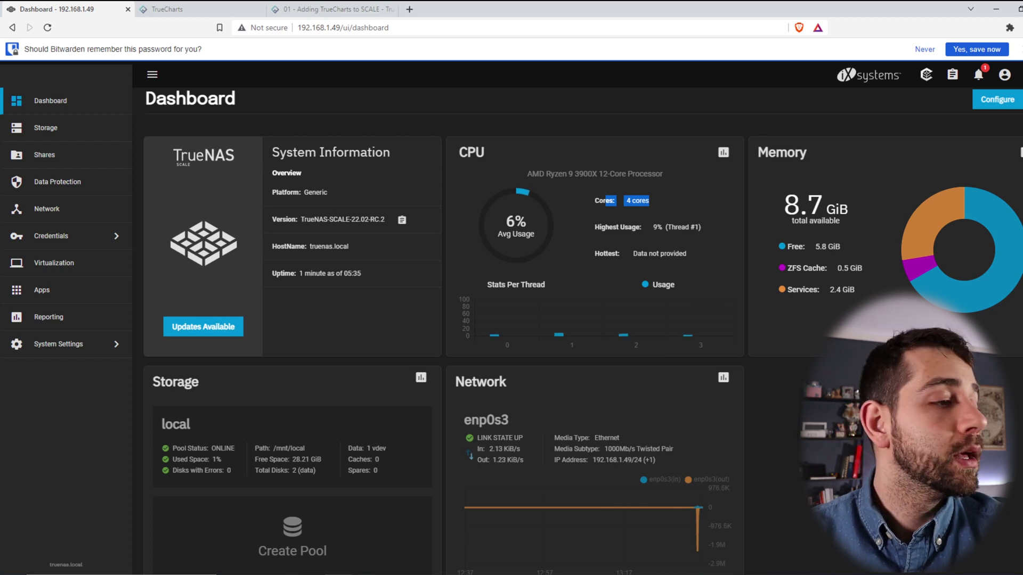
scroll(212, 376, "down", 1)
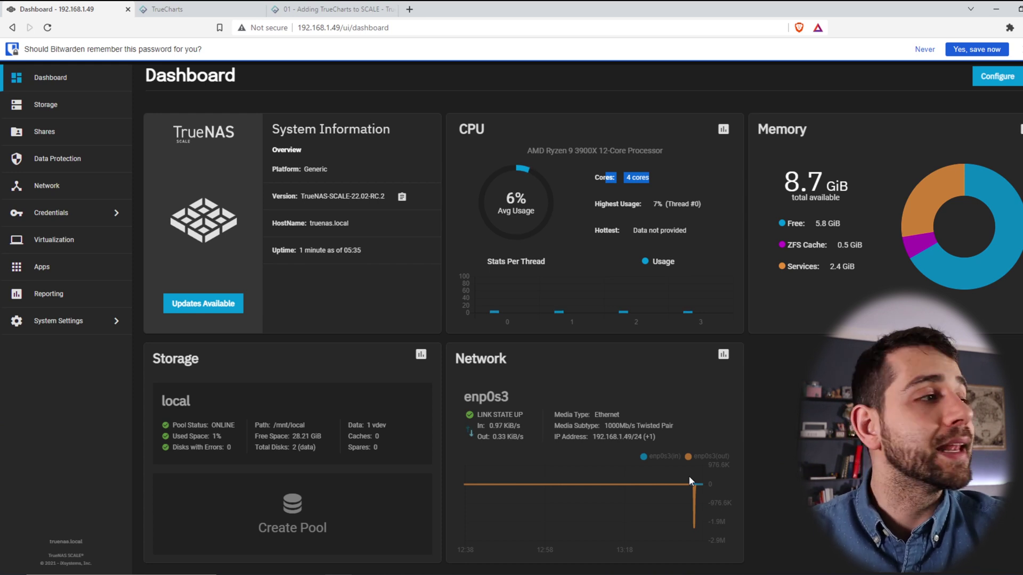
Review the storage pool's datasets and view the permissions of the data dataset
left_click(51, 108)
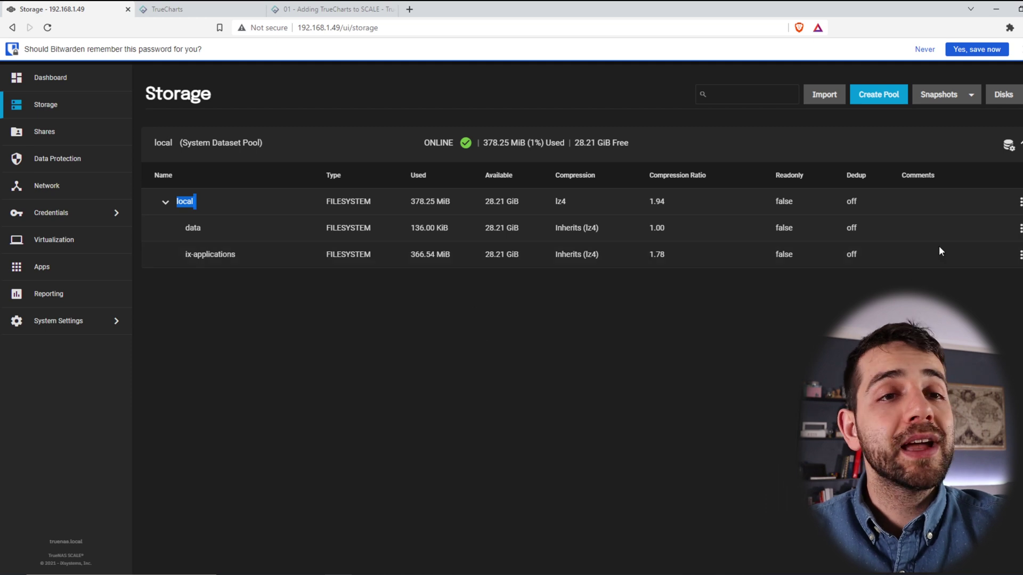
left_click(1020, 228)
key("Escape")
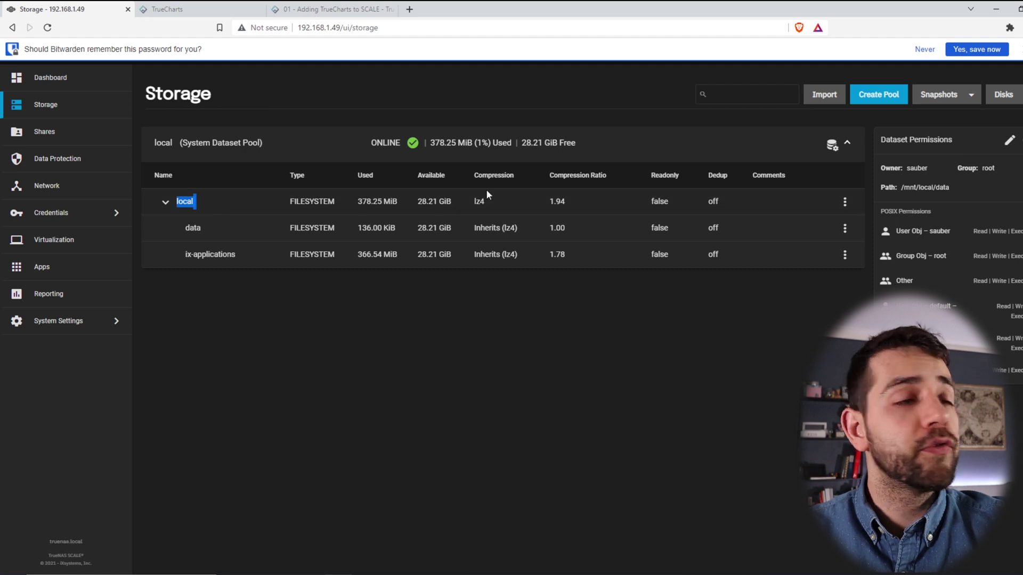
left_click(299, 222)
Review the local users and the settings of the data SMB share, leaving the share's edit form without changes
left_click(80, 213)
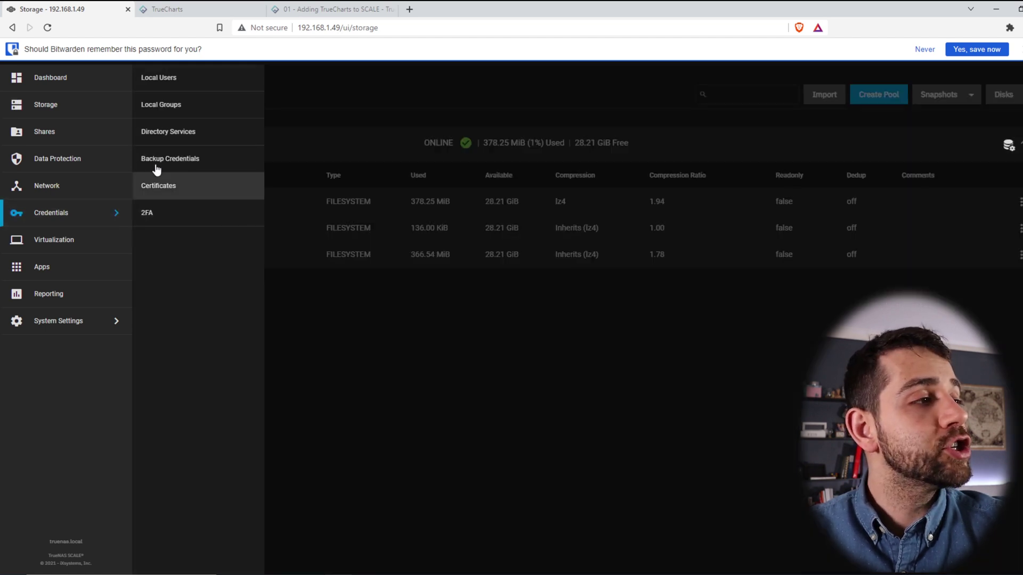
left_click(165, 84)
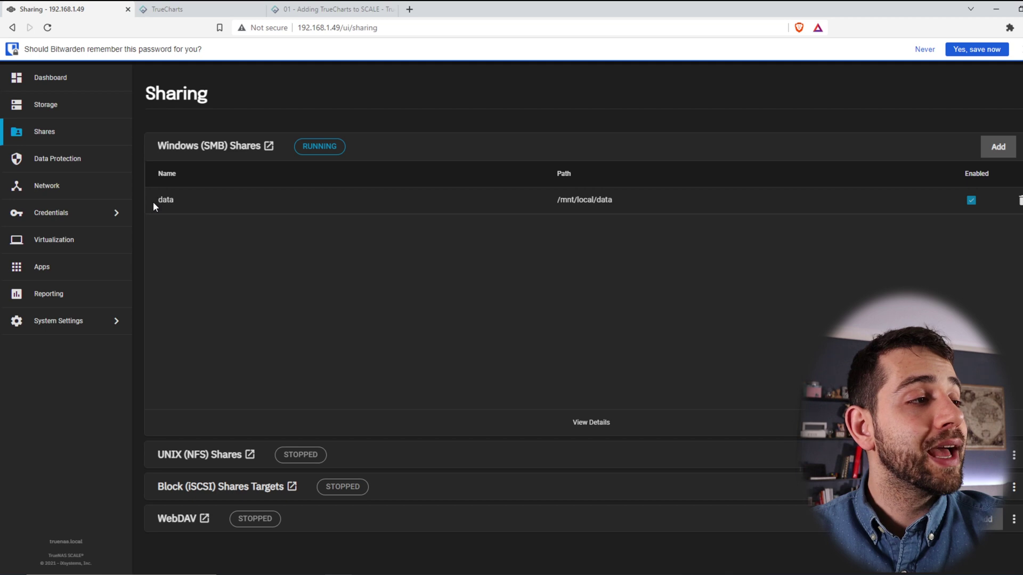
double_click(180, 204)
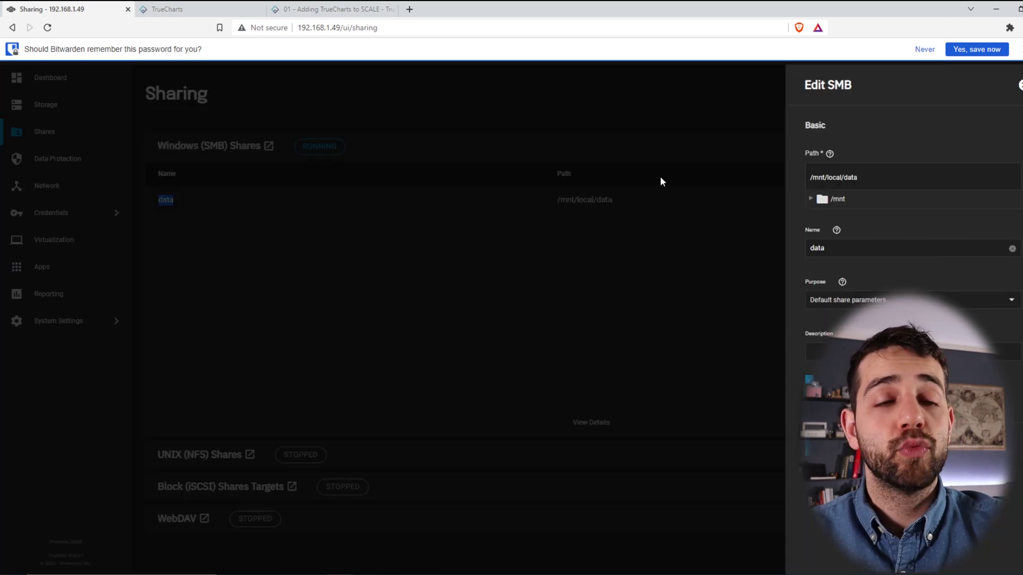
left_click(660, 182)
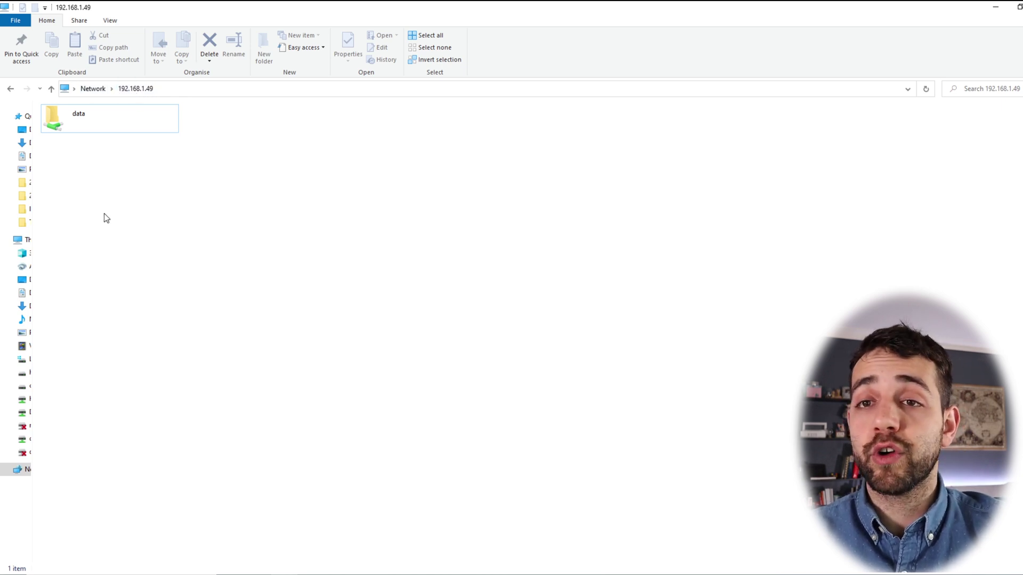
In File Explorer, create a folder named transcode inside data\Docker\Plex on the 192.168.1.49 network share
double_click(102, 125)
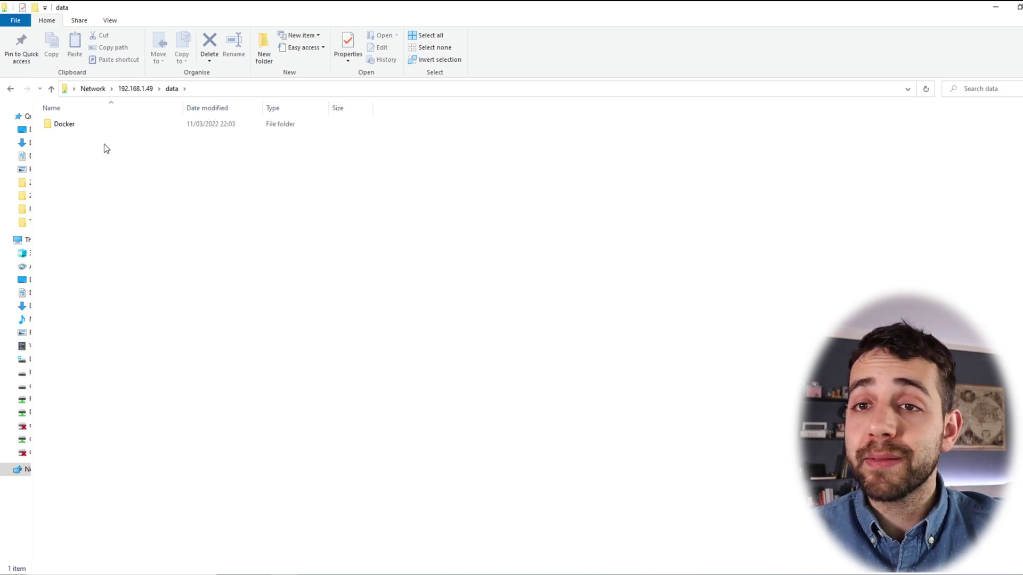
double_click(87, 125)
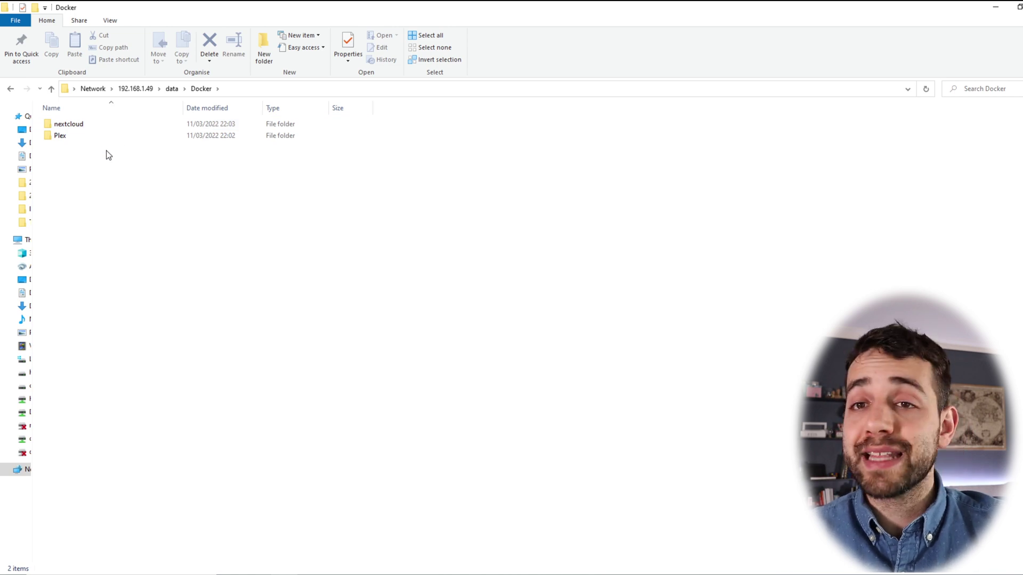
double_click(100, 134)
right_click(182, 166)
mouse_move(242, 284)
left_click(388, 285)
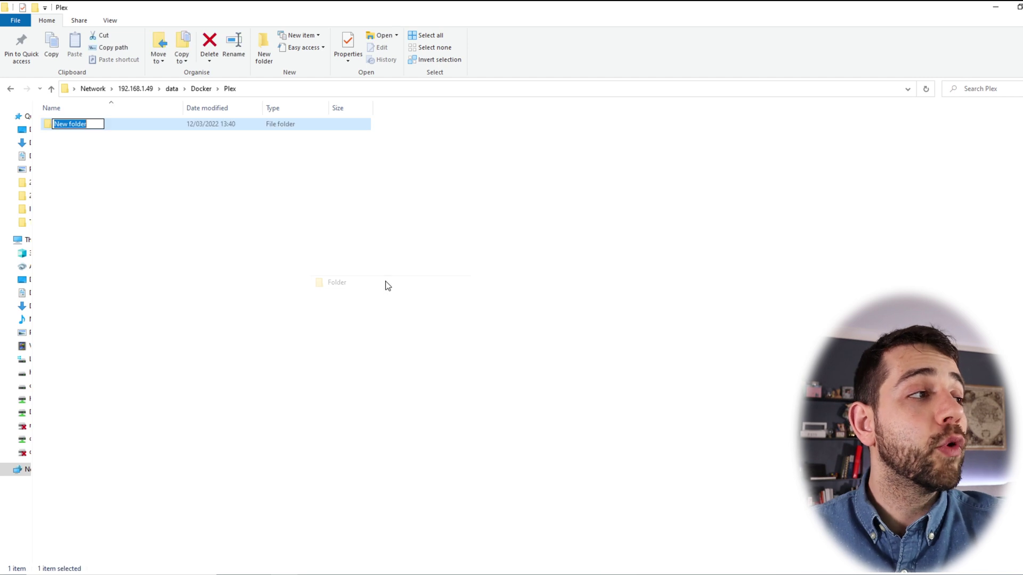
type("transcode")
left_click(375, 263)
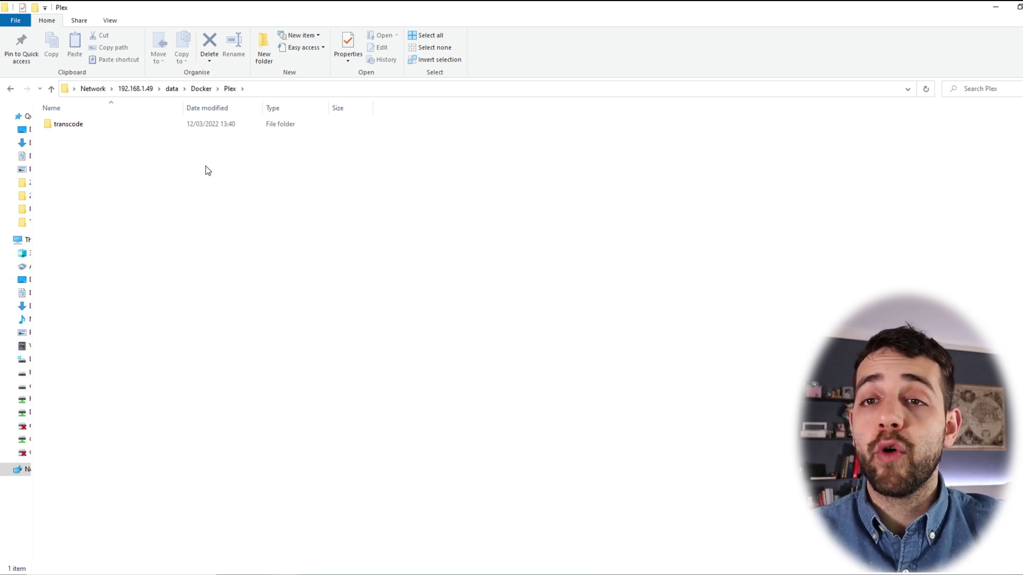
Create a folder named Media directly inside the data share
left_click(174, 88)
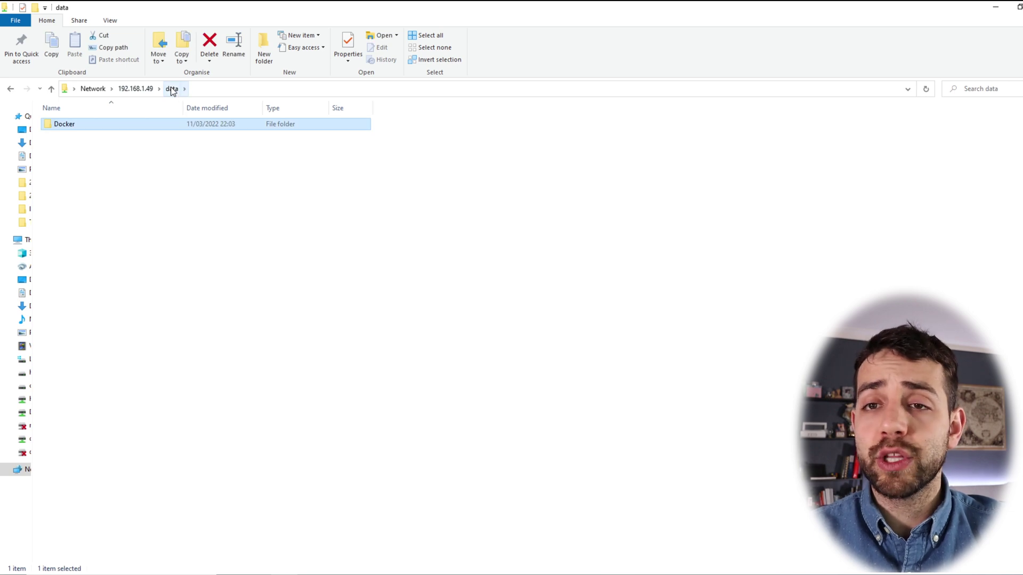
right_click(127, 194)
mouse_move(154, 311)
left_click(322, 313)
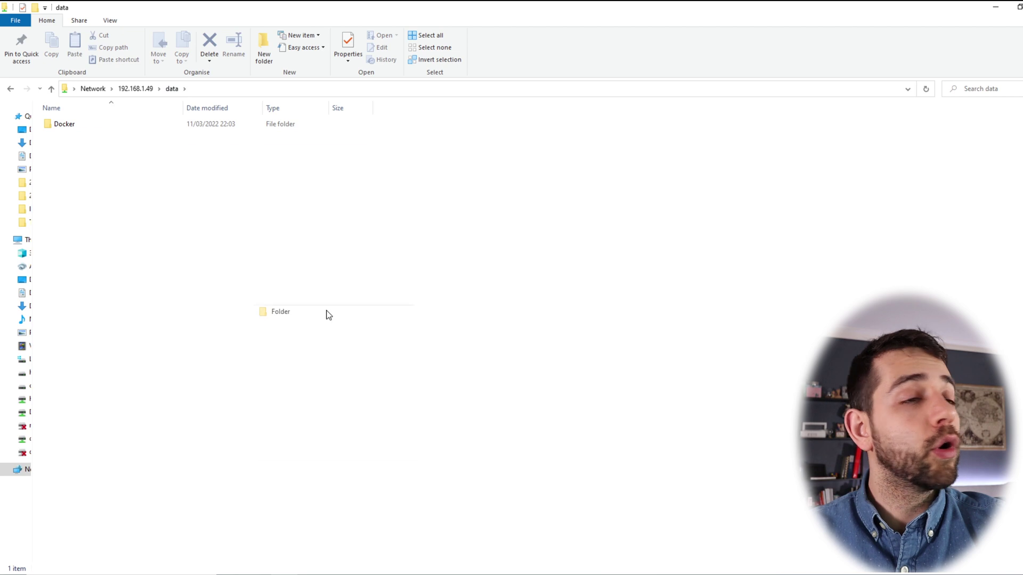
type("Media")
key("Return")
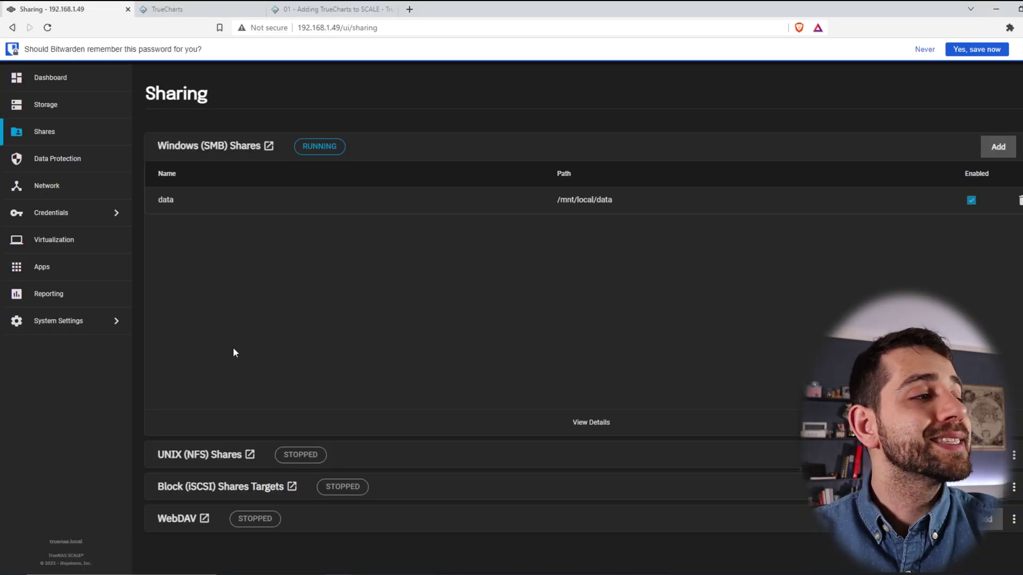
Back in TrueNAS, start installing the official plex app from the available applications
left_click(74, 270)
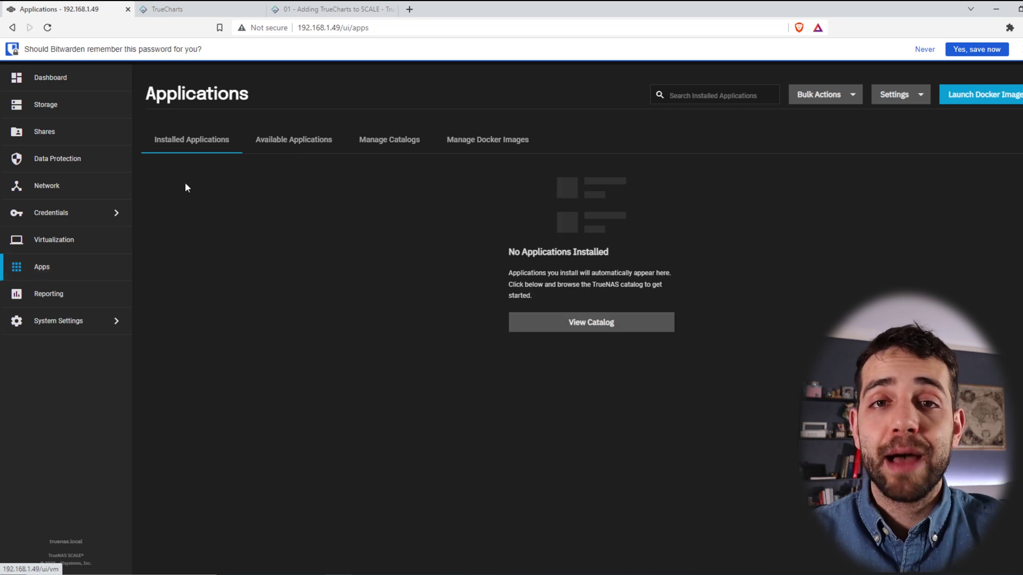
left_click(291, 151)
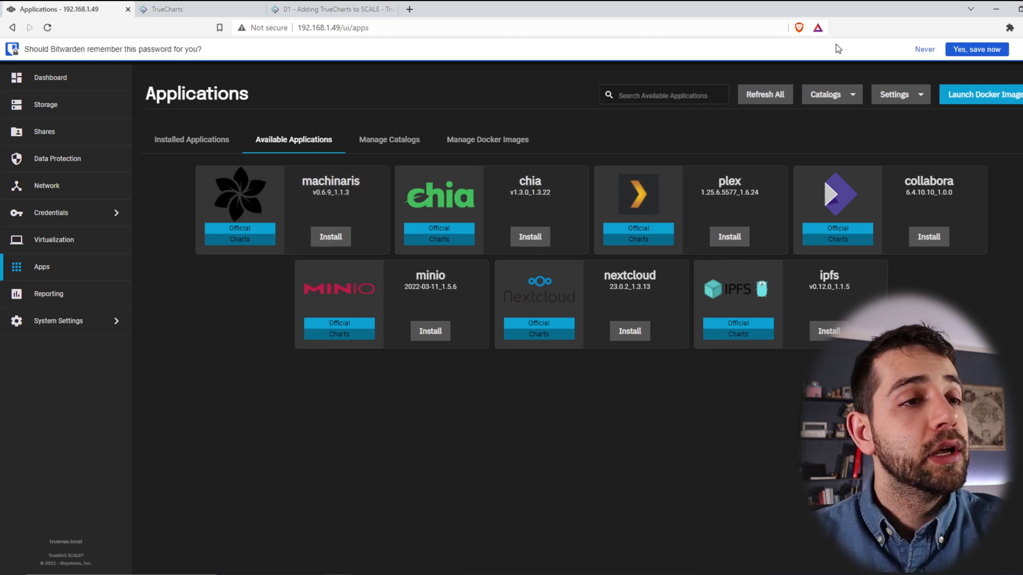
left_click(737, 242)
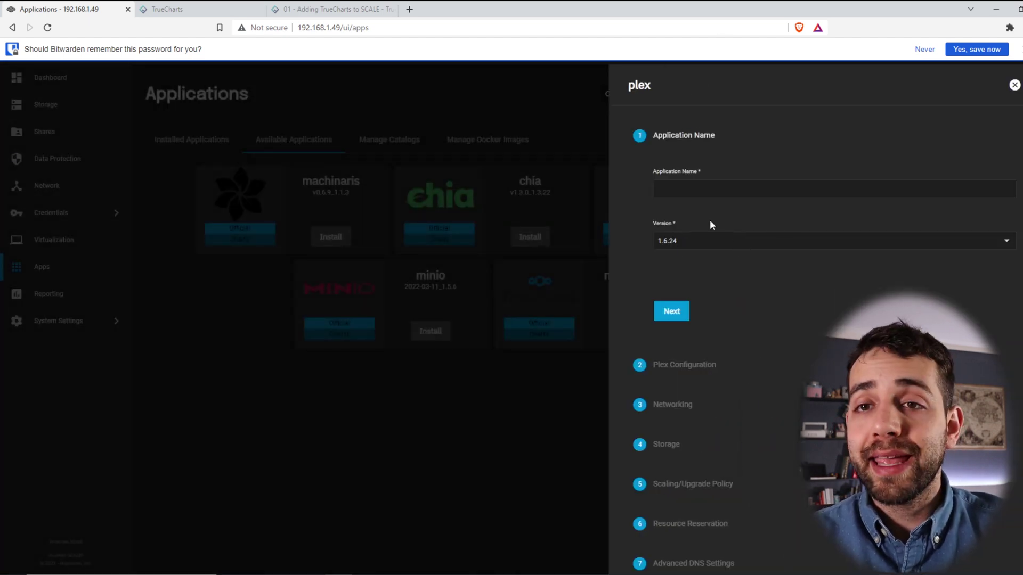
Name the application plex with version 1.6.24 and continue to the Plex configuration
left_click(765, 187)
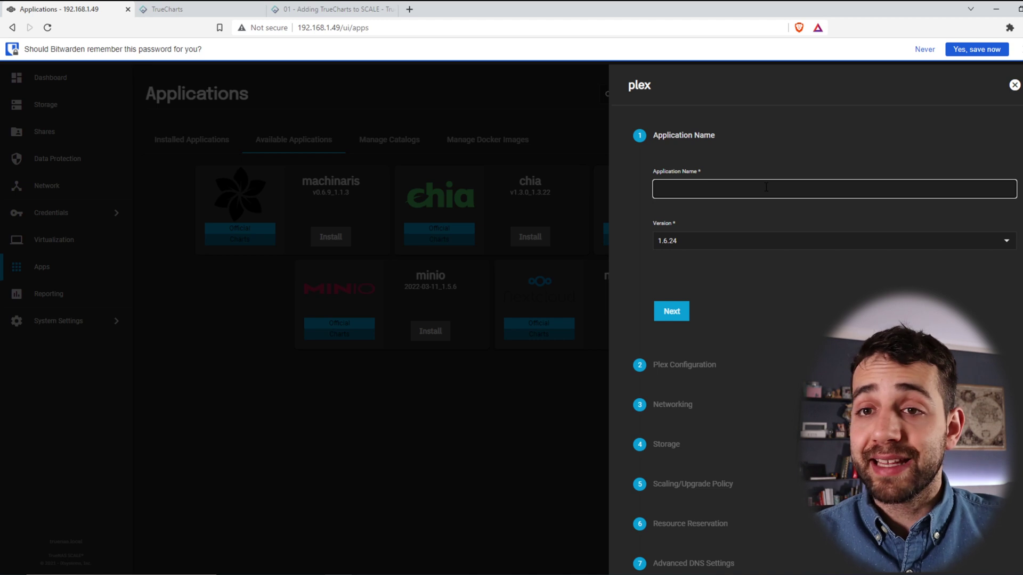
type("plex")
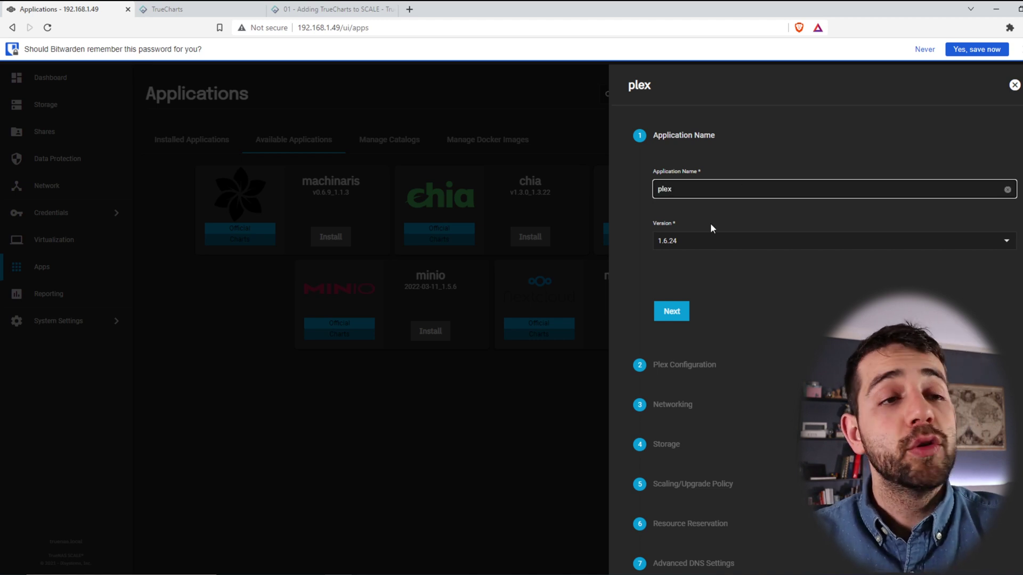
left_click(730, 259)
left_click(723, 248)
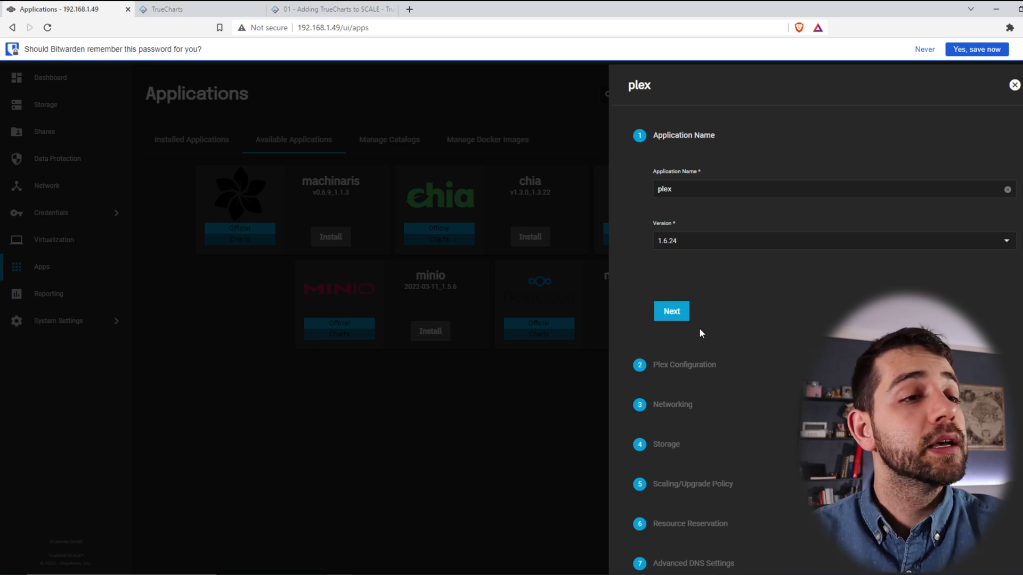
left_click(681, 315)
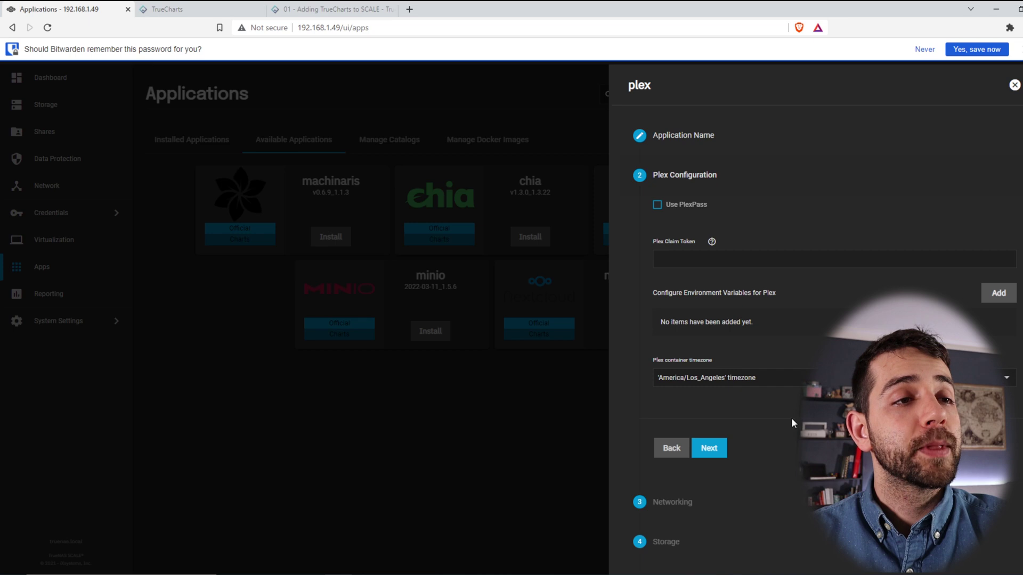
Continue past the Plex configuration with Use PlexPass off, and use port 32400 for the Plex UI without host networking
left_click(657, 205)
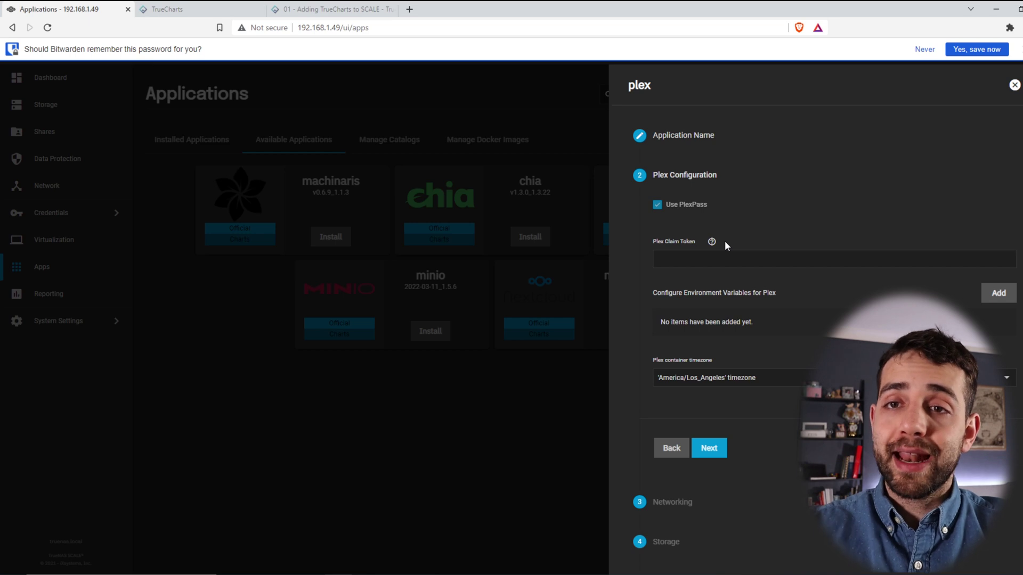
left_click(686, 213)
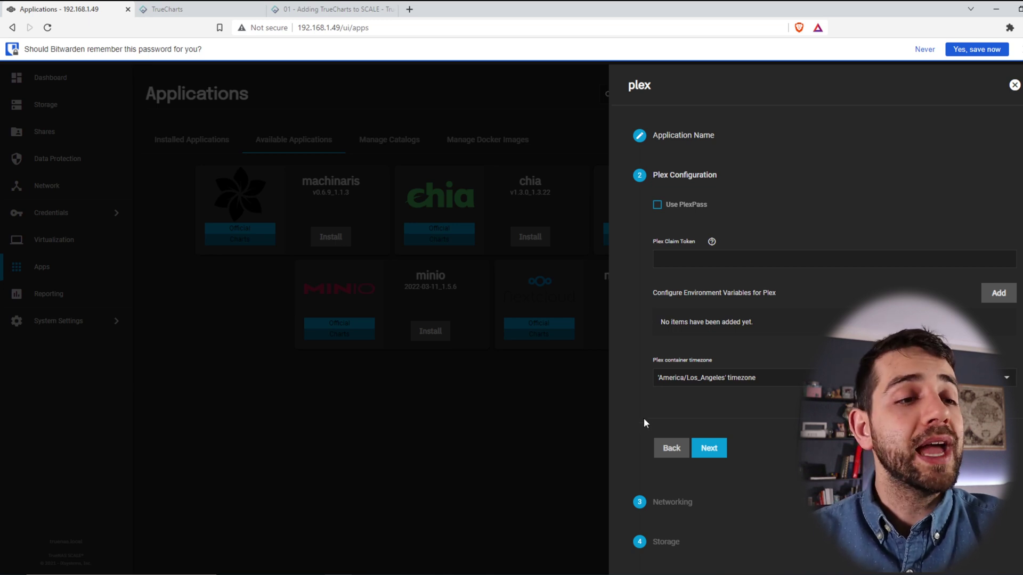
left_click(716, 451)
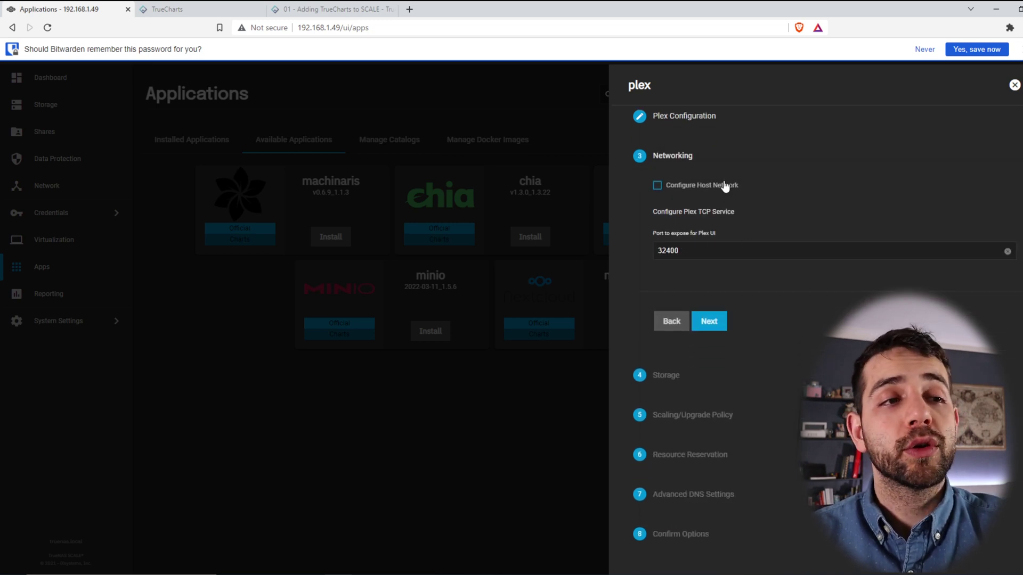
left_click(703, 191)
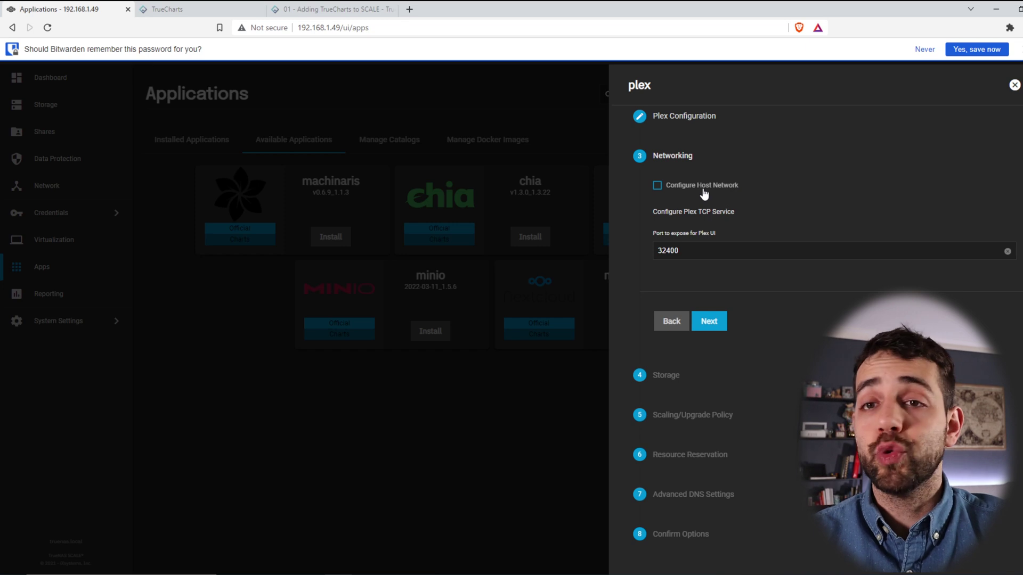
key("Tab")
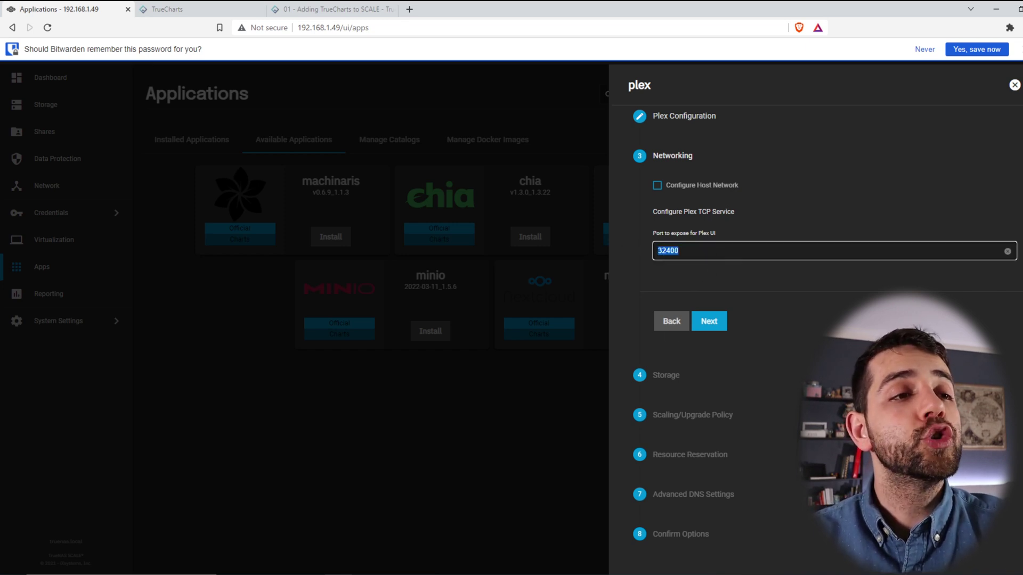
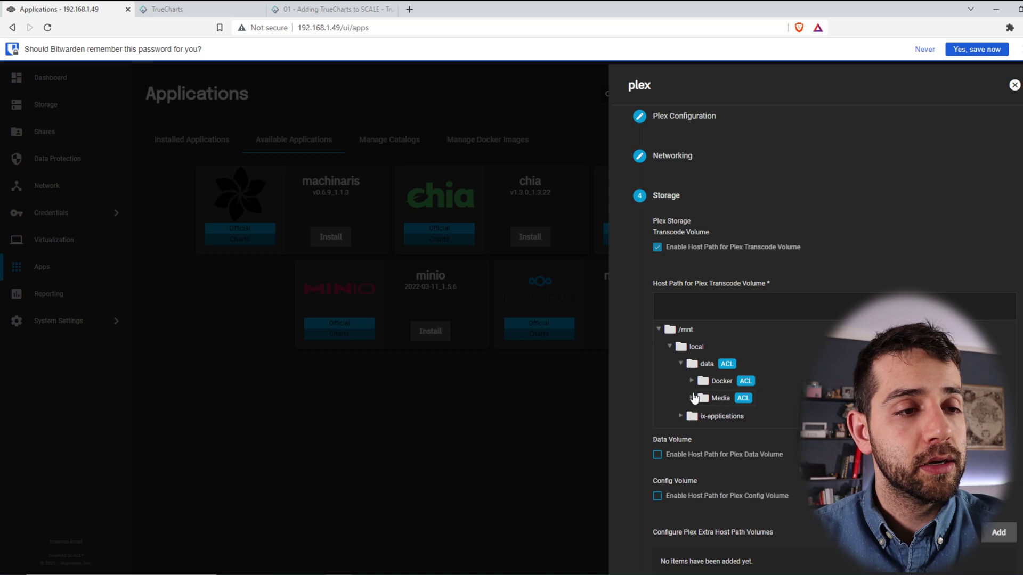
Set the host path for the Plex transcode volume to the transcode folder in /mnt/local/data/Docker/Plex
left_click(692, 380)
left_click(703, 415)
left_click(740, 434)
Enable the host path for the Plex data volume and set it to /mnt/local/data/Media
scroll(708, 415, "down", 4)
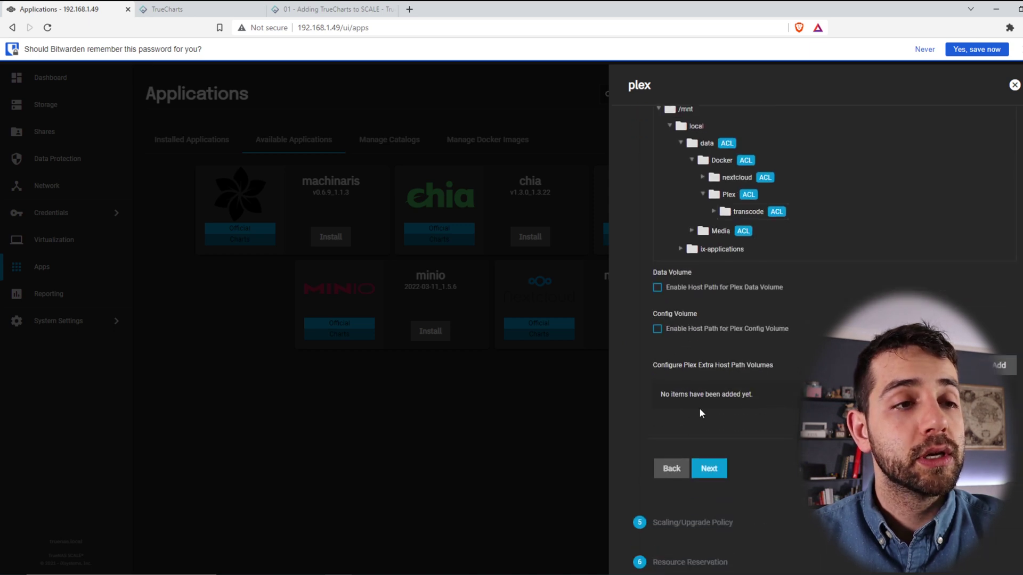
left_click(760, 290)
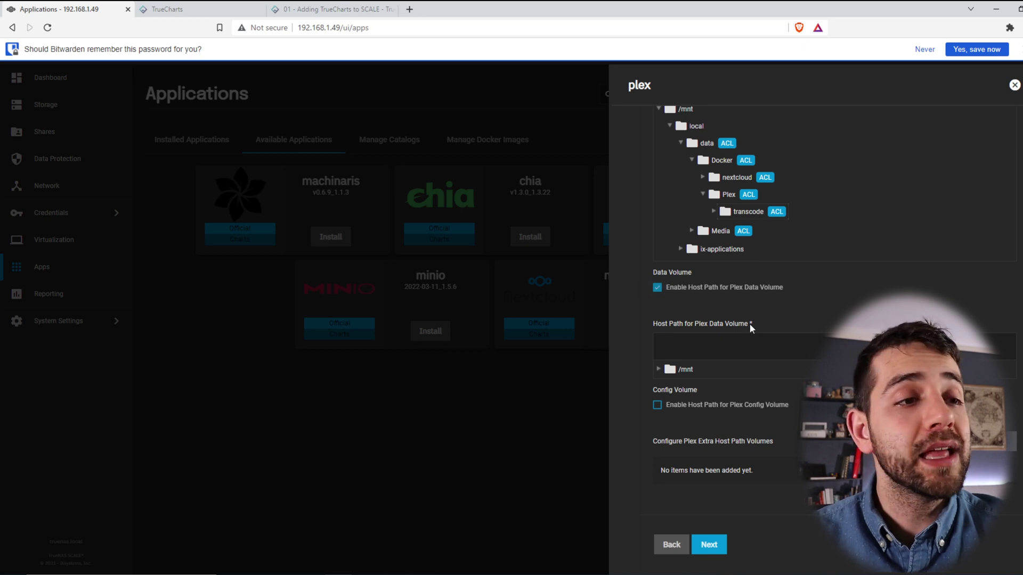
scroll(660, 377, "down", 2)
left_click(661, 259)
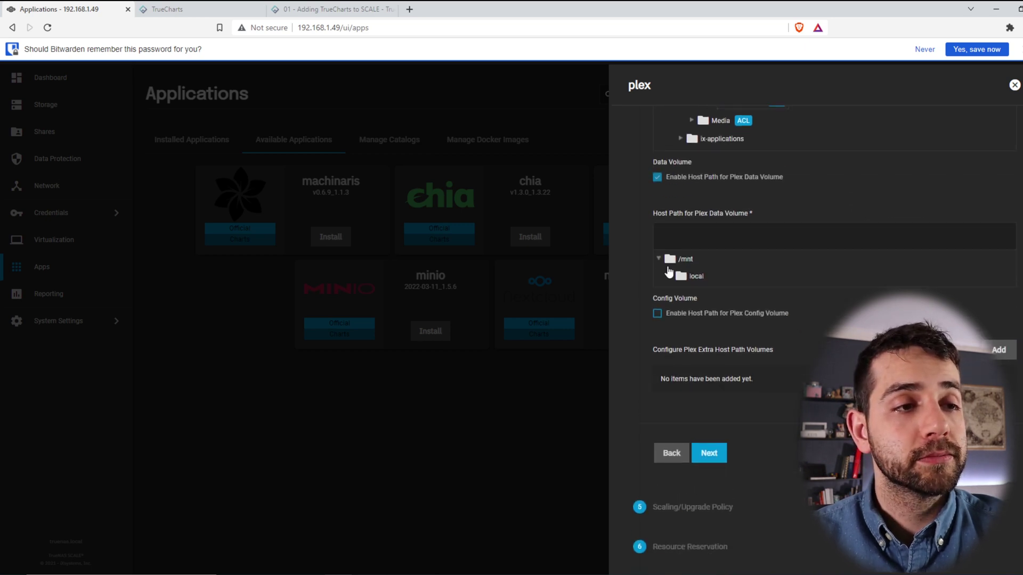
left_click(669, 275)
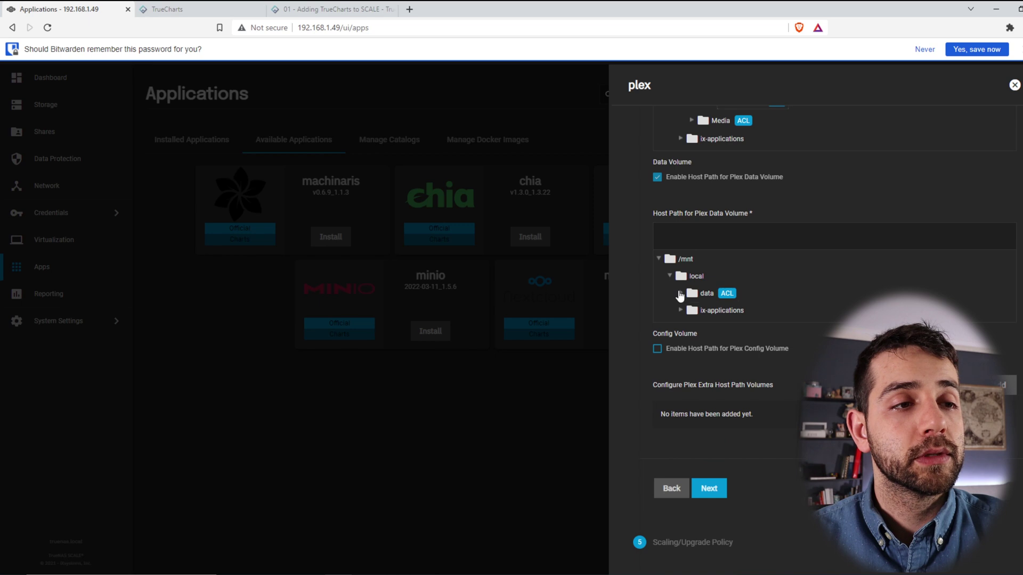
left_click(681, 293)
left_click(704, 328)
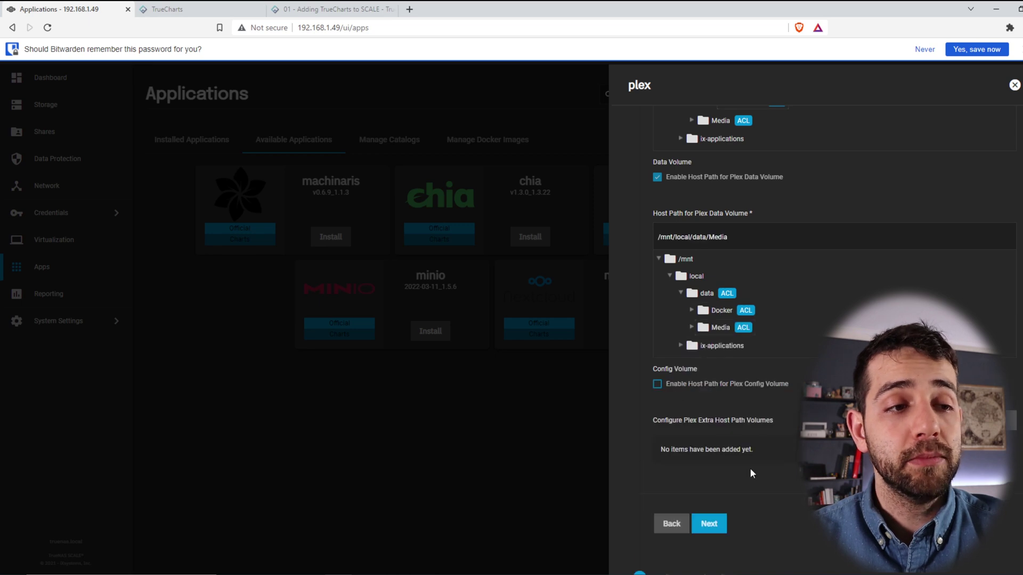
Enable the host path for the Plex config volume, set it to /mnt/local/data/Docker/Plex, and continue to the scaling policy
left_click(714, 385)
scroll(693, 319, "down", 4)
left_click(670, 263)
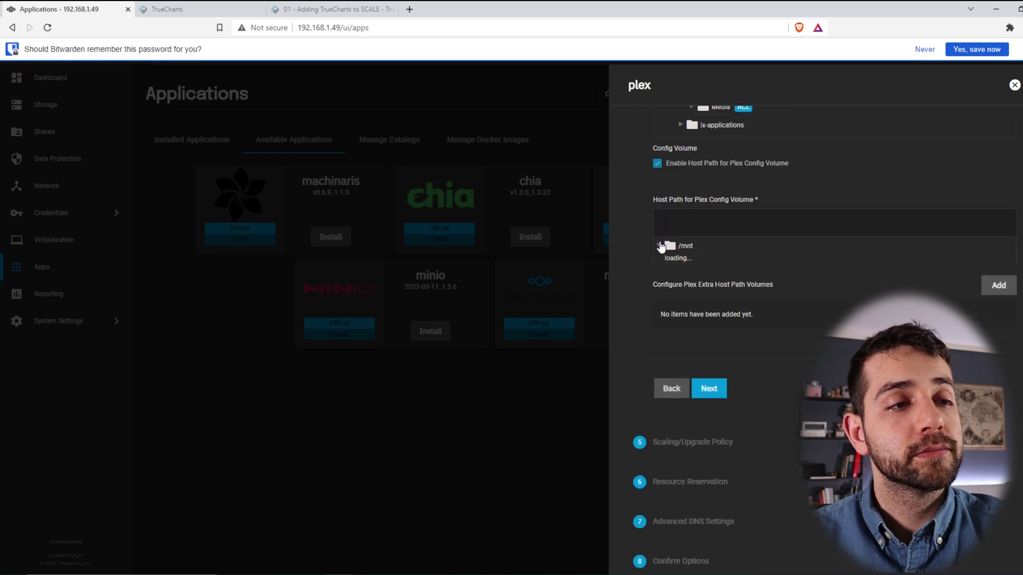
left_click(680, 279)
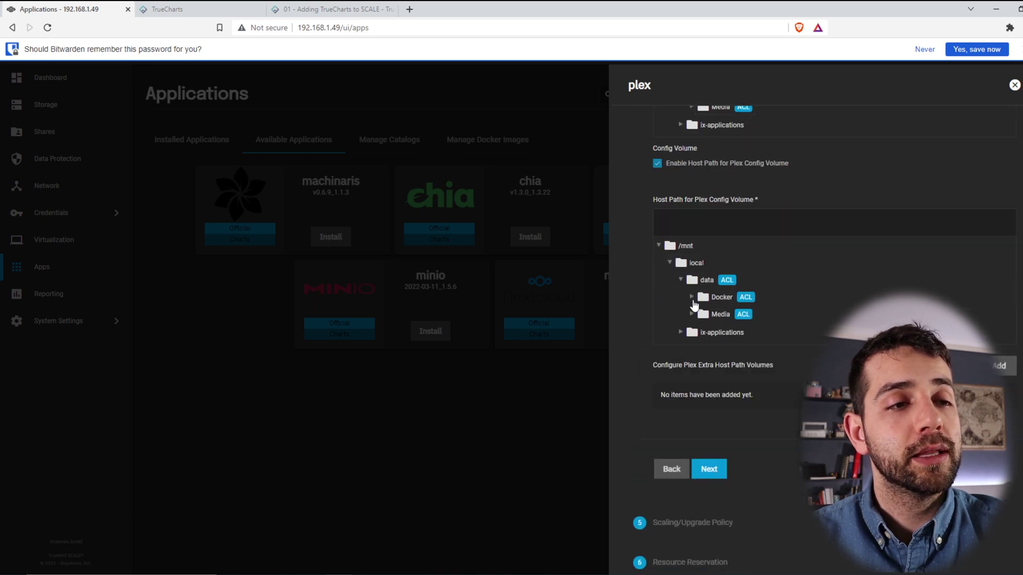
left_click(691, 296)
left_click(726, 331)
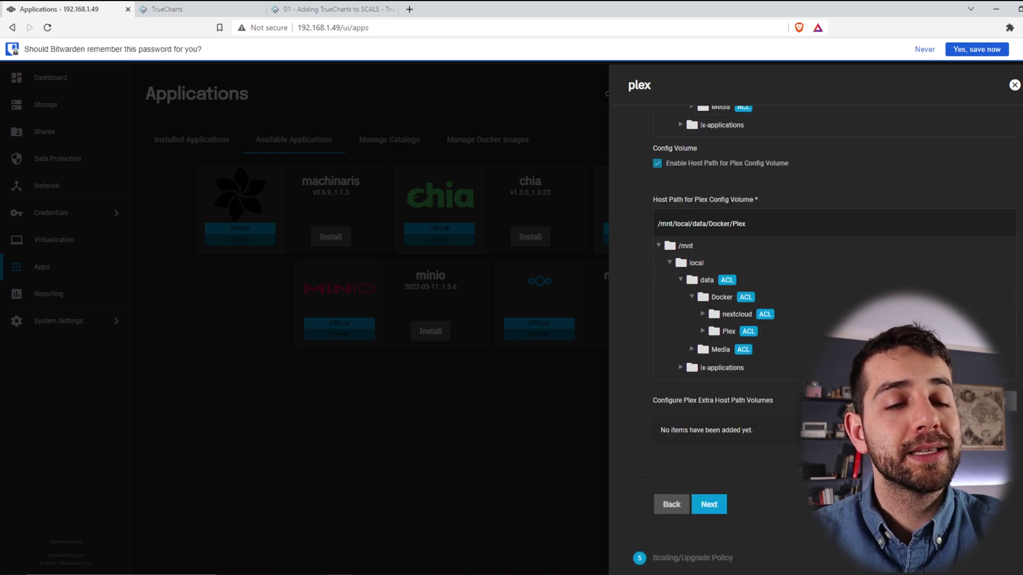
left_click(708, 505)
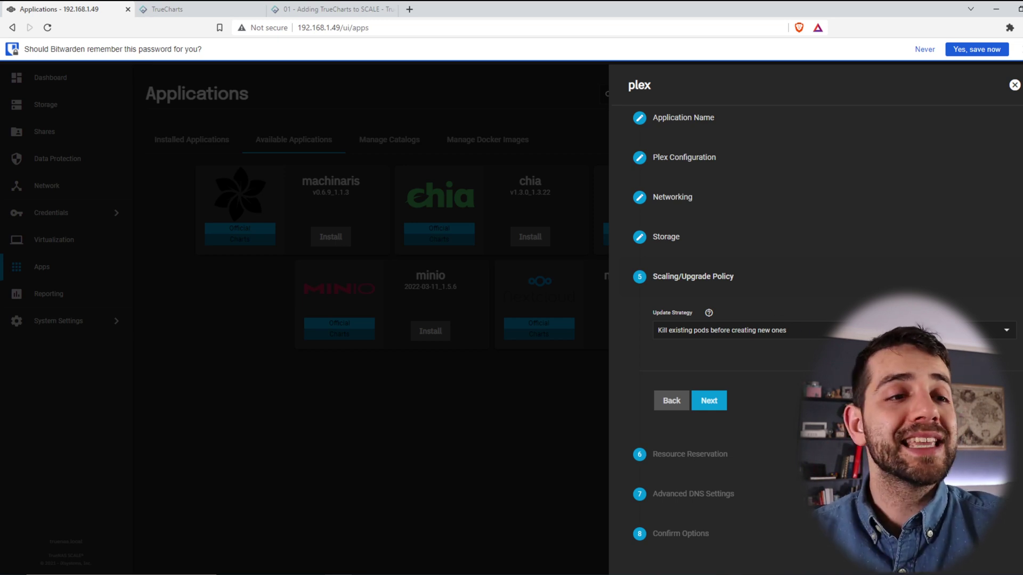
Keep the update strategy at Kill existing pods before creating new ones and continue to the resource reservation
double_click(662, 330)
left_click(679, 328)
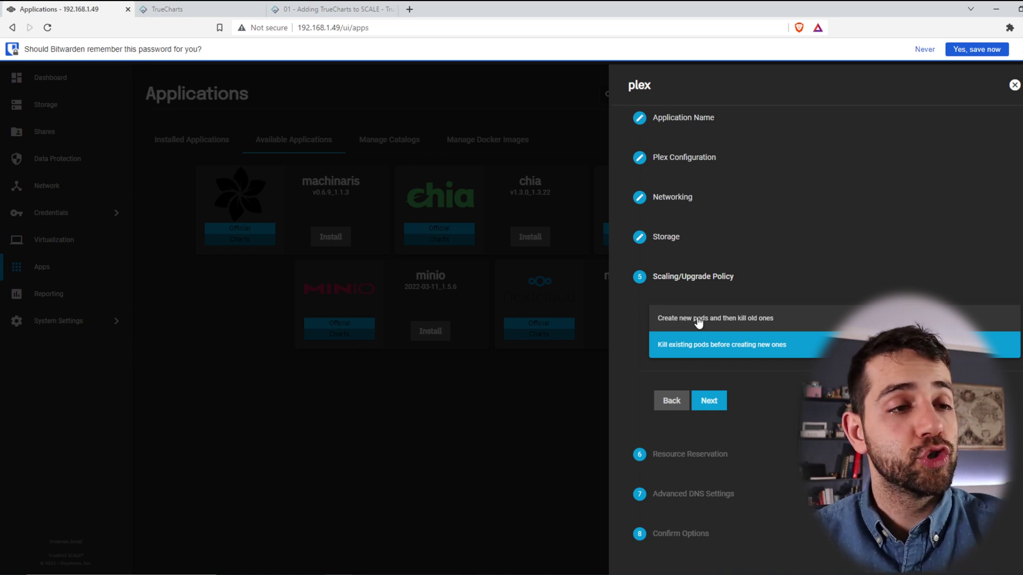
left_click(717, 361)
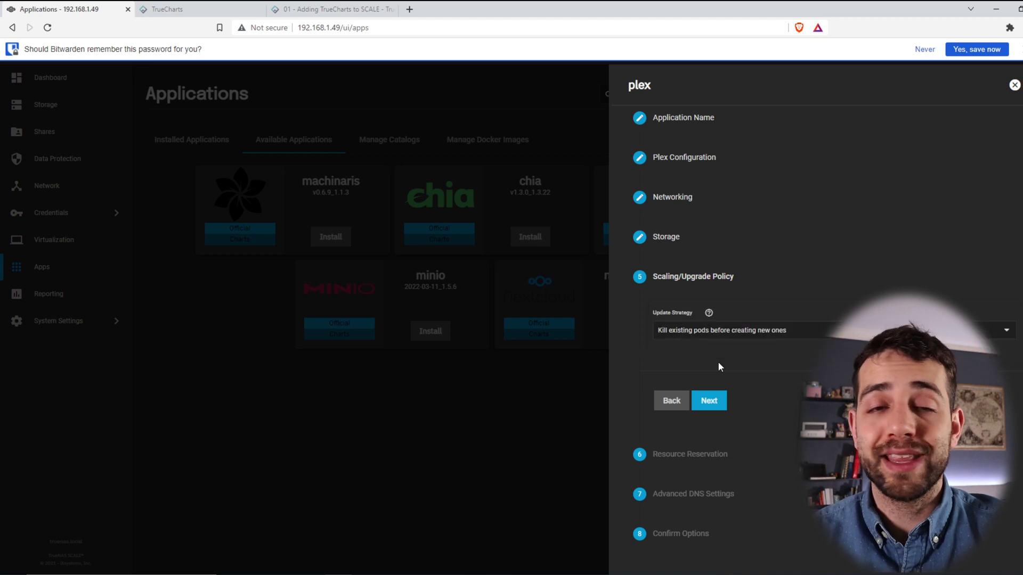
left_click(711, 402)
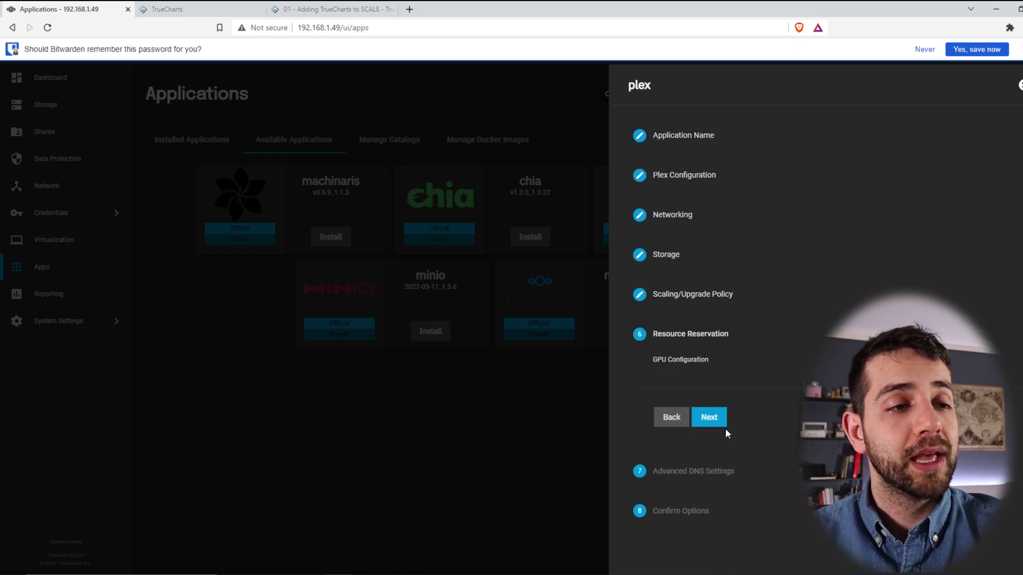
Continue through the GPU and DNS settings without adding anything, and save the reviewed Plex configuration to install the app
left_click_drag(666, 350, 738, 375)
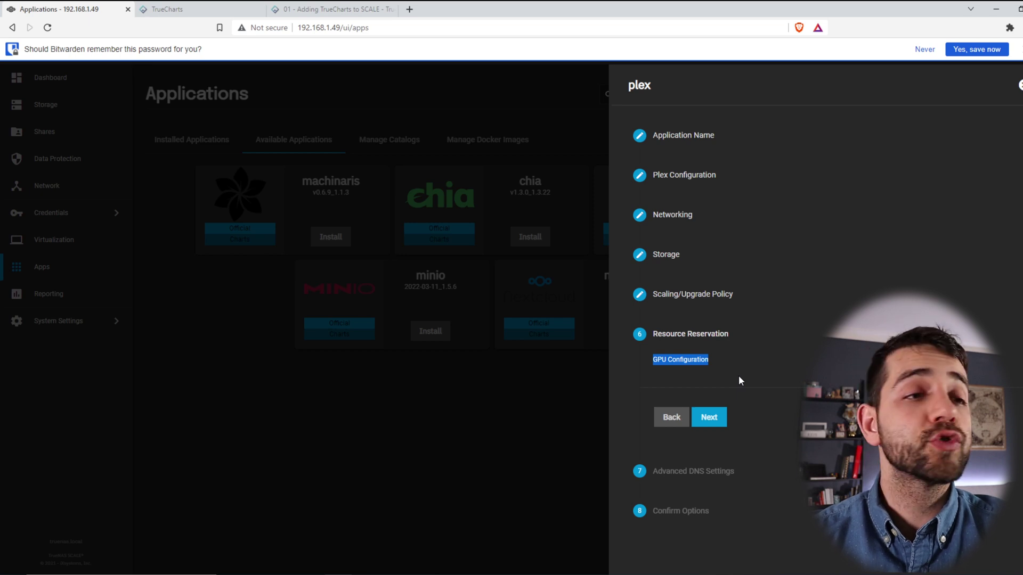
left_click(719, 419)
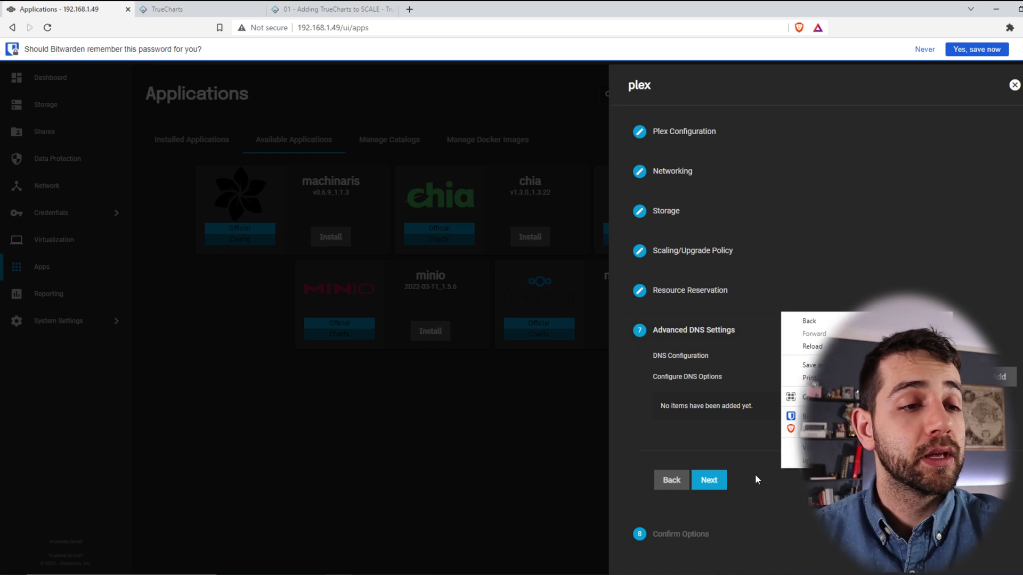
left_click(709, 481)
scroll(709, 373, "down", 3)
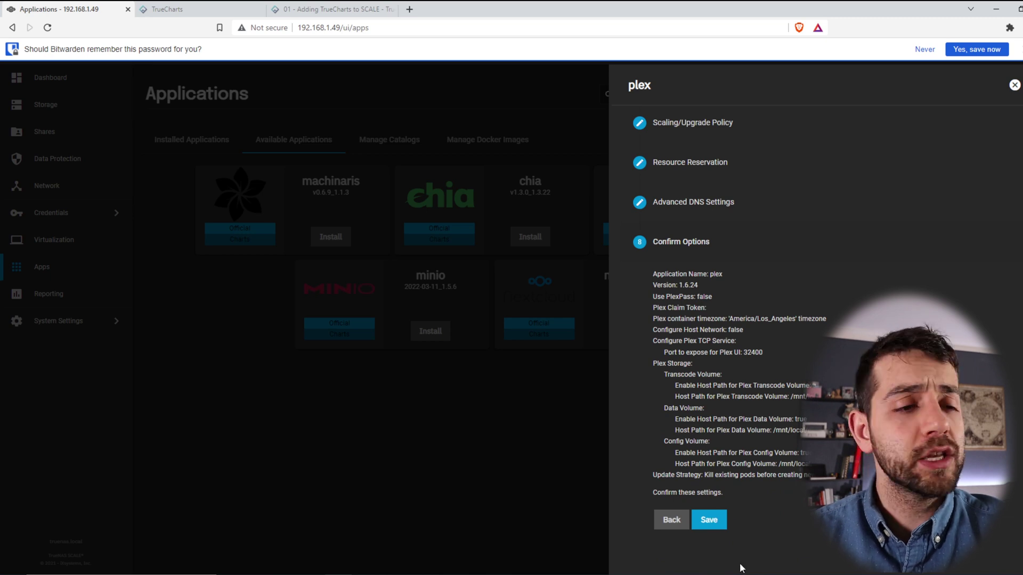
left_click(708, 519)
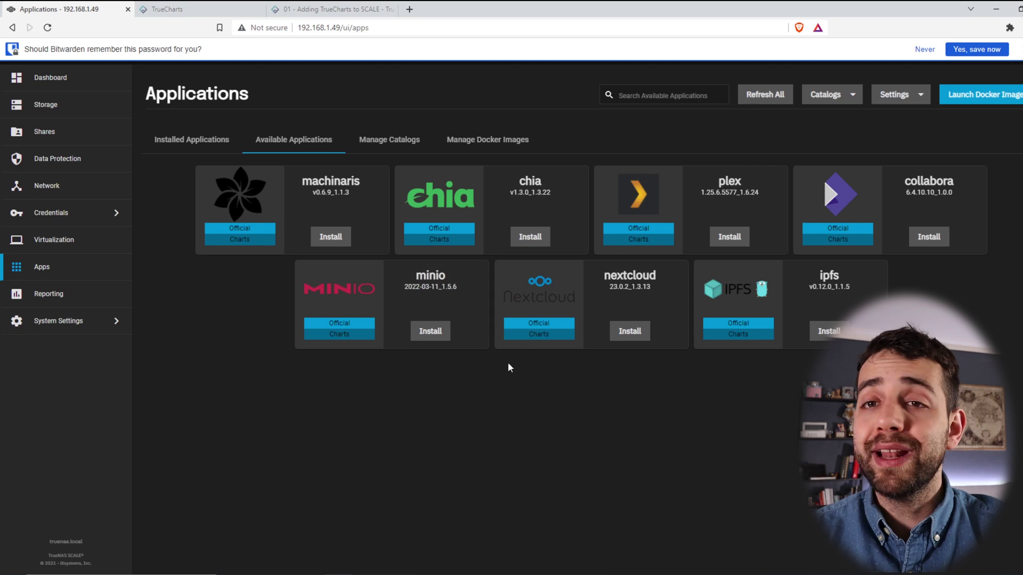
Check the plex deployment among the installed applications and view its pod logs
left_click(216, 142)
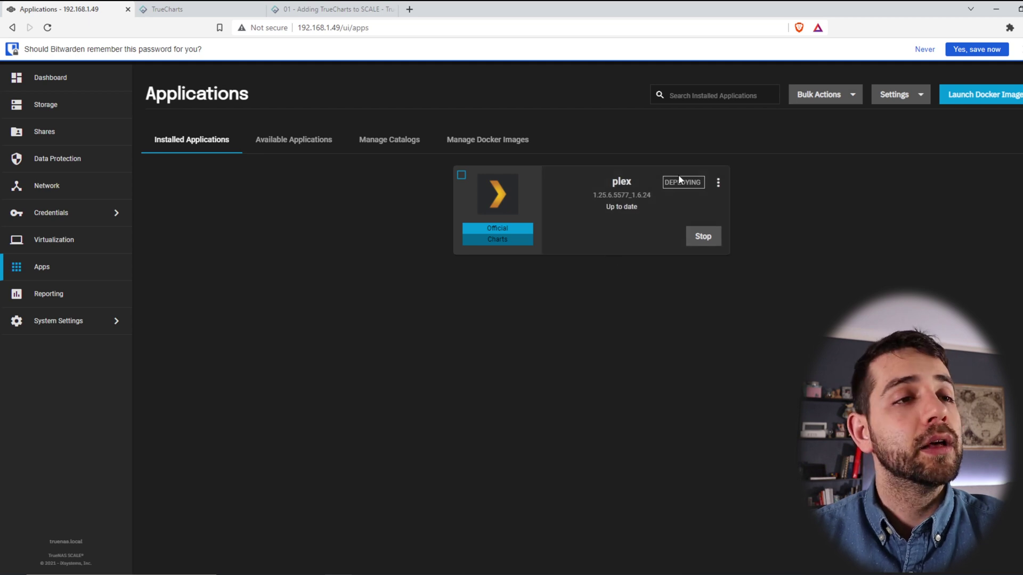
left_click_drag(662, 187, 768, 216)
left_click(817, 212)
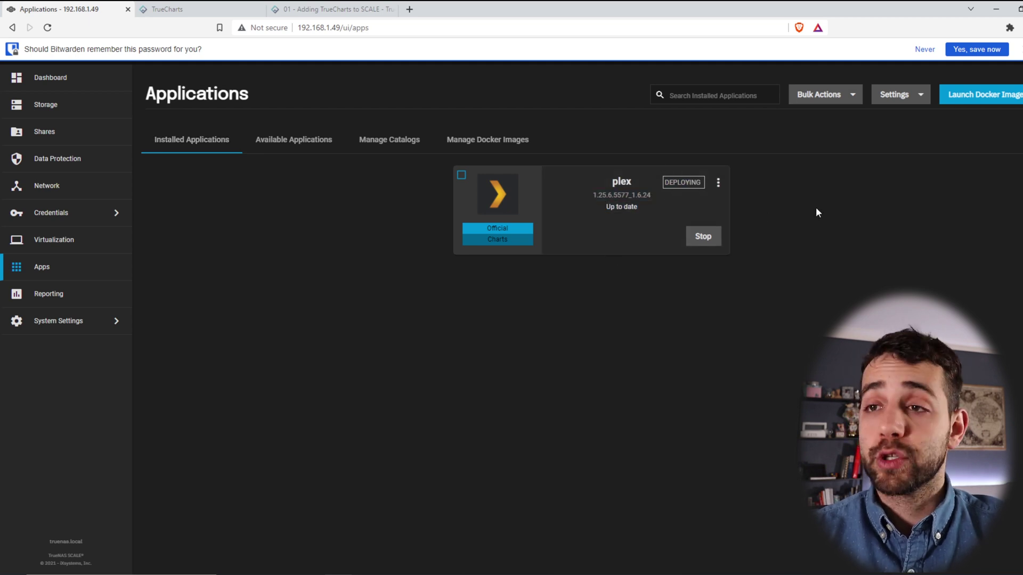
left_click(718, 183)
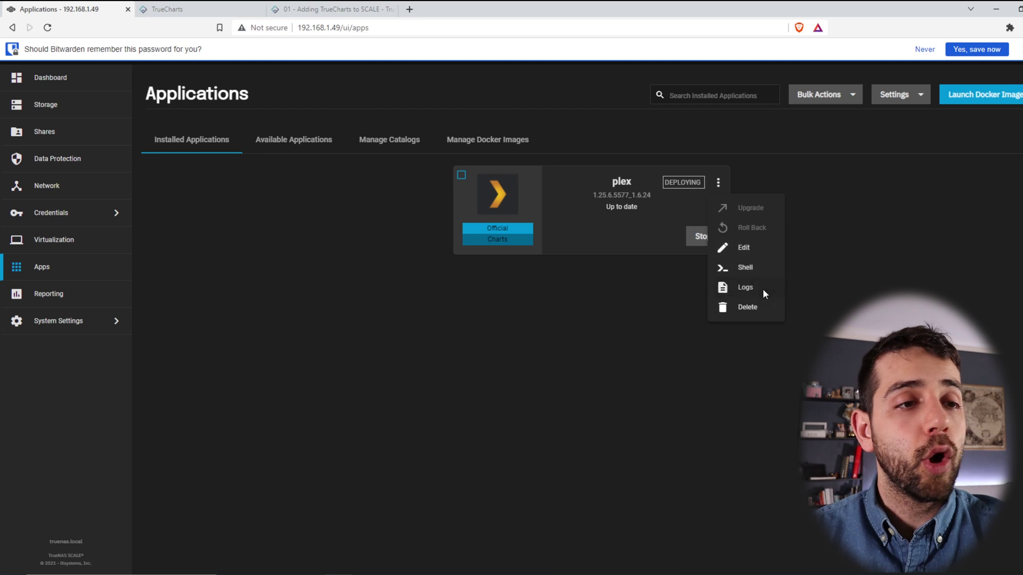
left_click(762, 289)
left_click(585, 398)
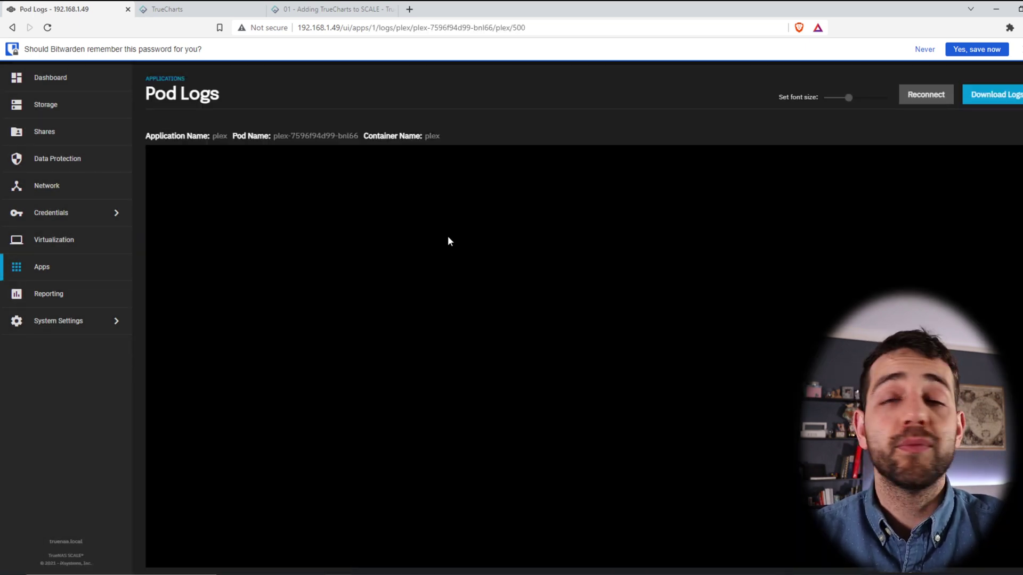
left_click_drag(353, 371, 194, 360)
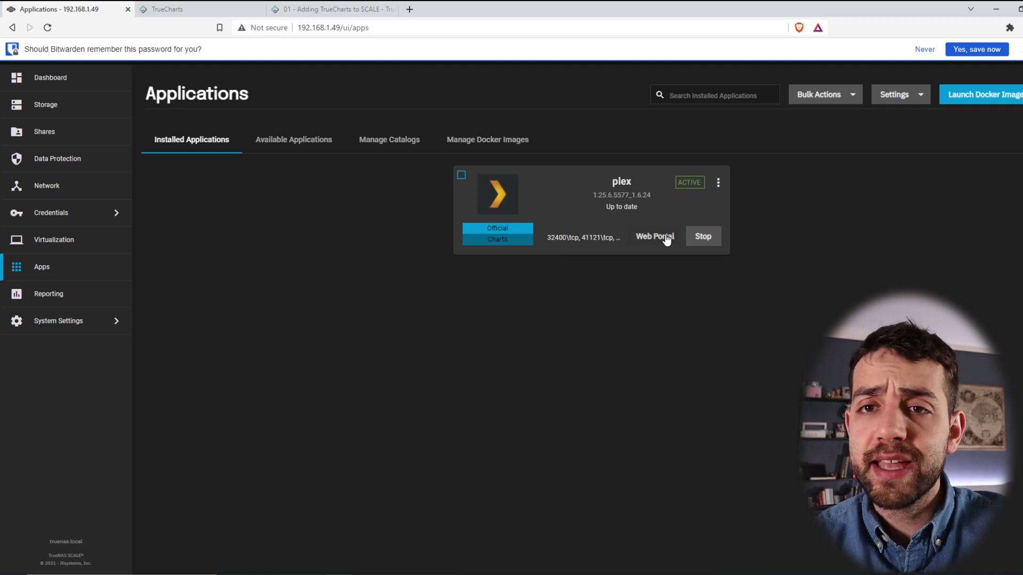
left_click(319, 141)
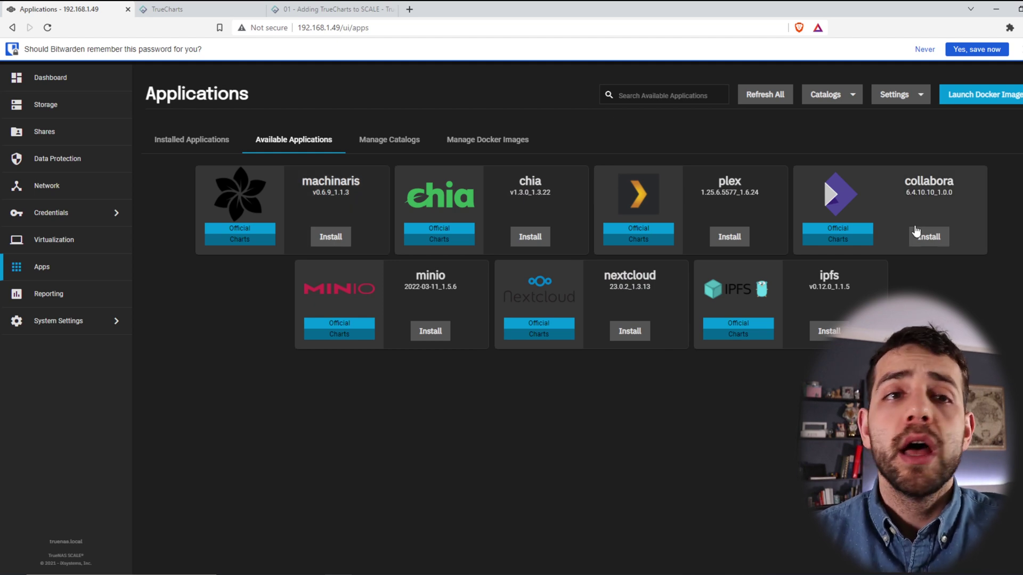
left_click(1010, 95)
left_click(727, 186)
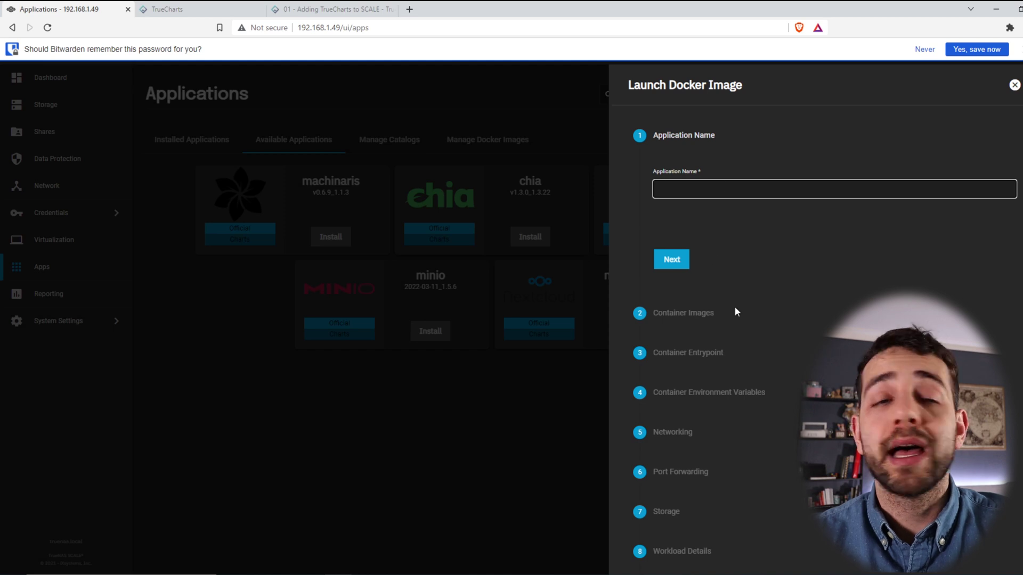
type("nextcloud")
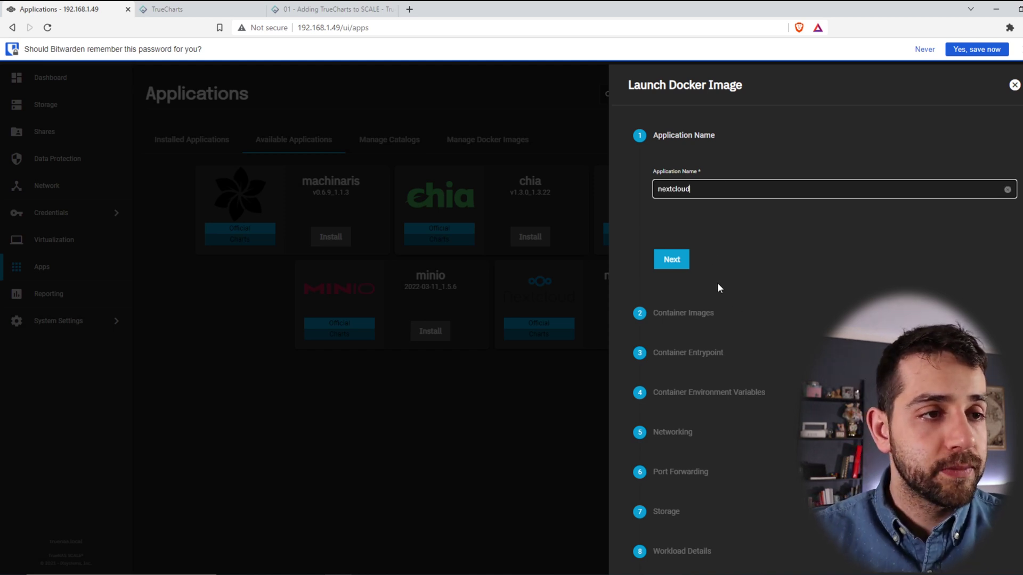
left_click(658, 264)
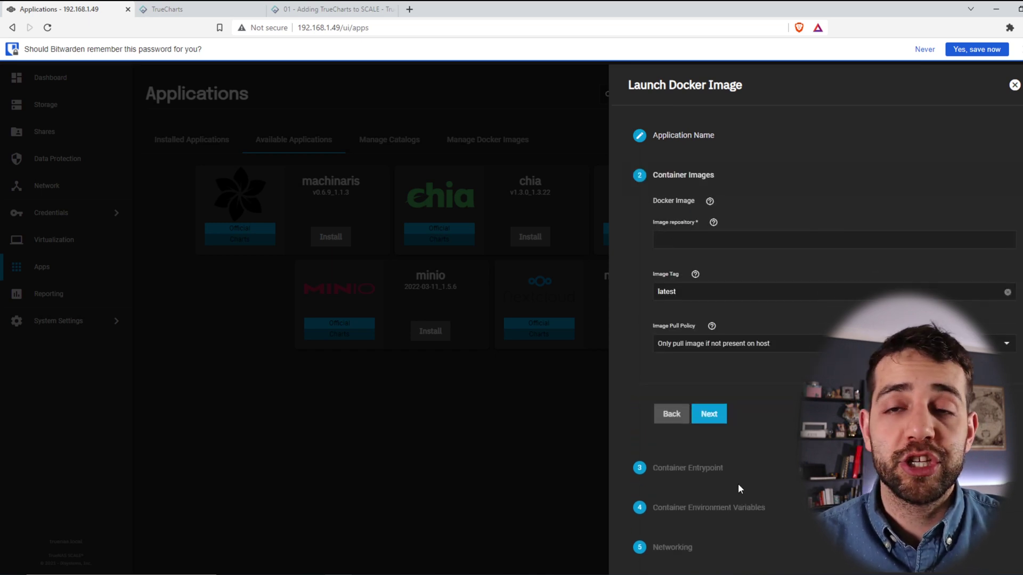
left_click(471, 442)
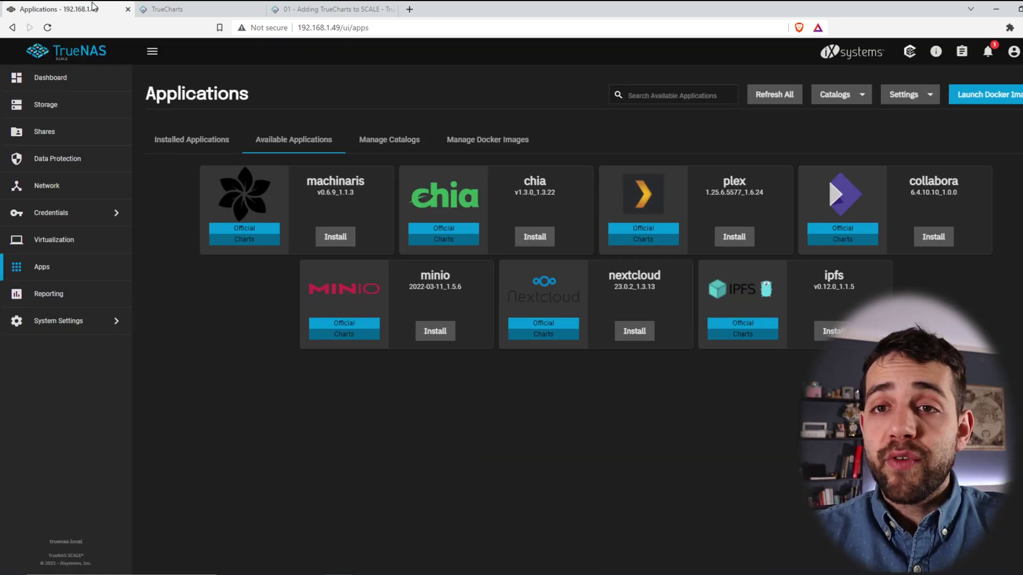
Look over the TrueCharts home page and open its quick start guide 01 - Adding TrueCharts to SCALE
left_click(213, 6)
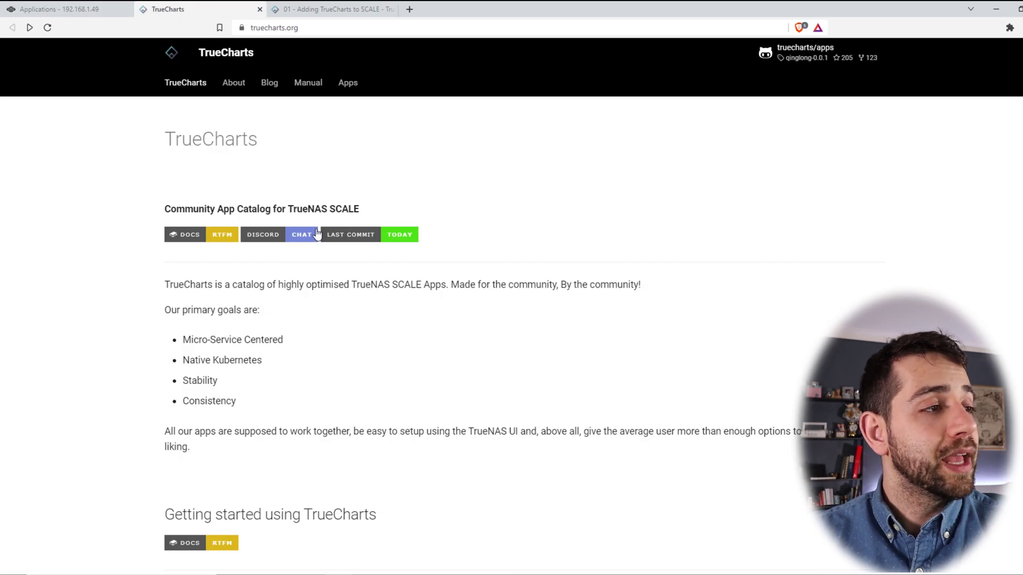
left_click_drag(287, 213, 341, 209)
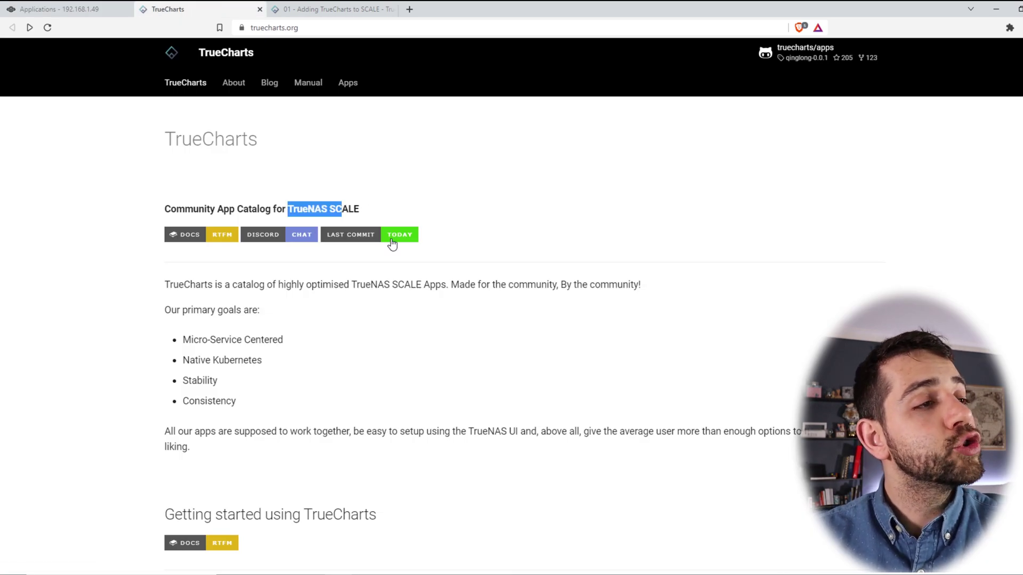
scroll(331, 344, "down", 1)
scroll(332, 344, "down", 2)
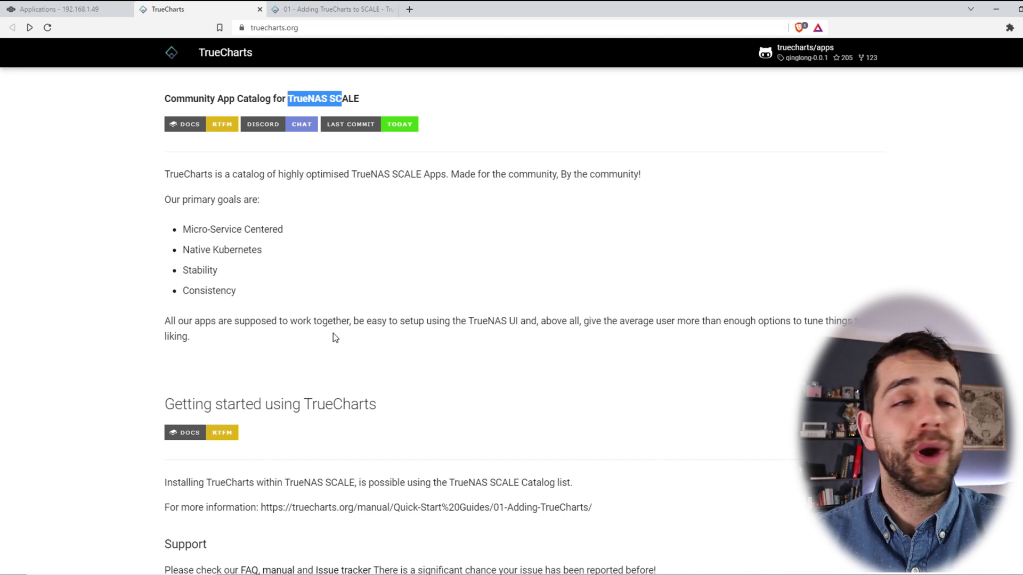
scroll(324, 419, "up", 2)
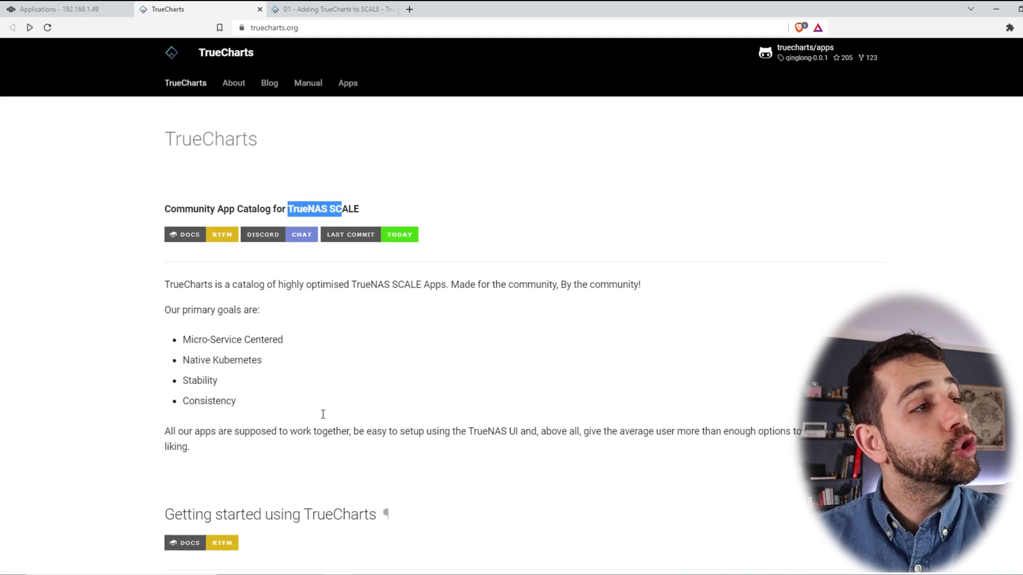
left_click(301, 85)
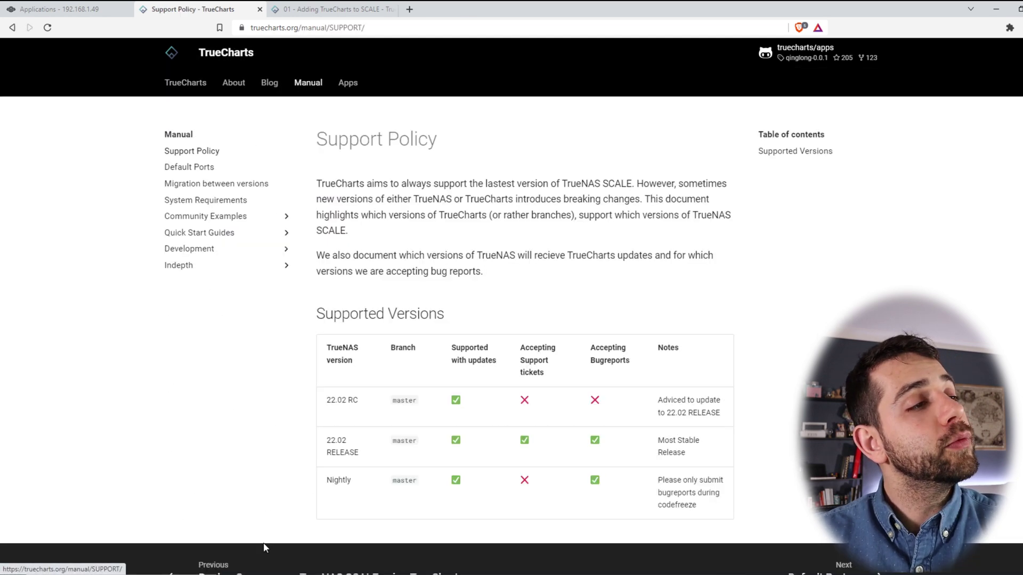
left_click(287, 236)
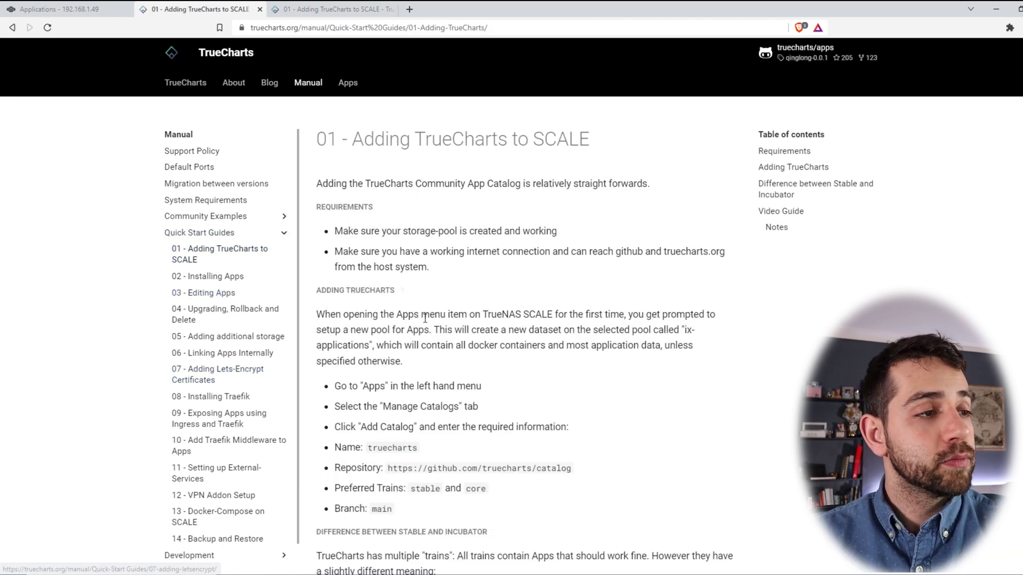
Read the guide's catalog name, repository, preferred trains and branch for adding TrueCharts, and return to the TrueNAS Applications page
scroll(425, 318, "down", 2)
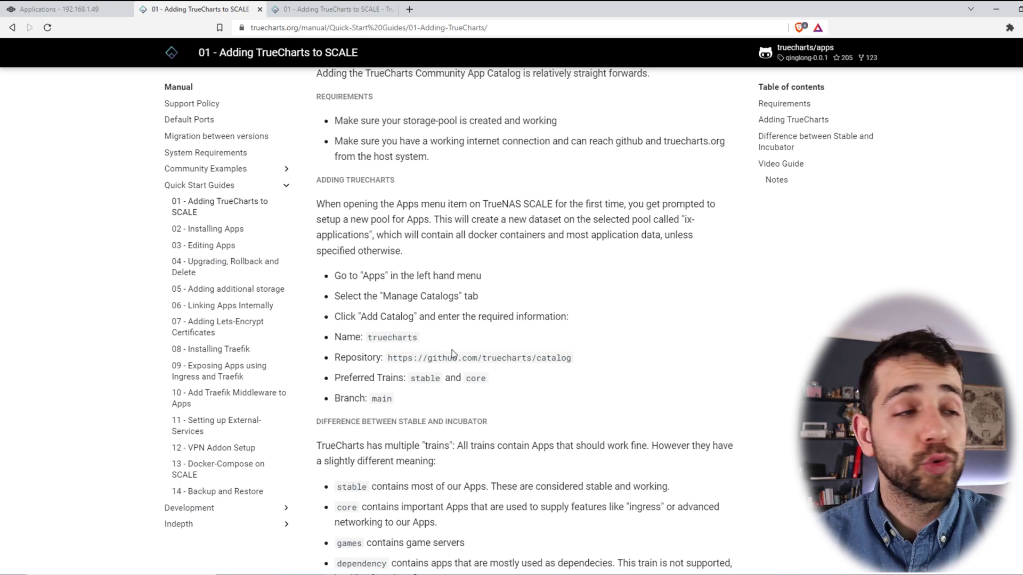
scroll(455, 361, "down", 4)
scroll(455, 361, "up", 2)
left_click_drag(369, 166, 497, 186)
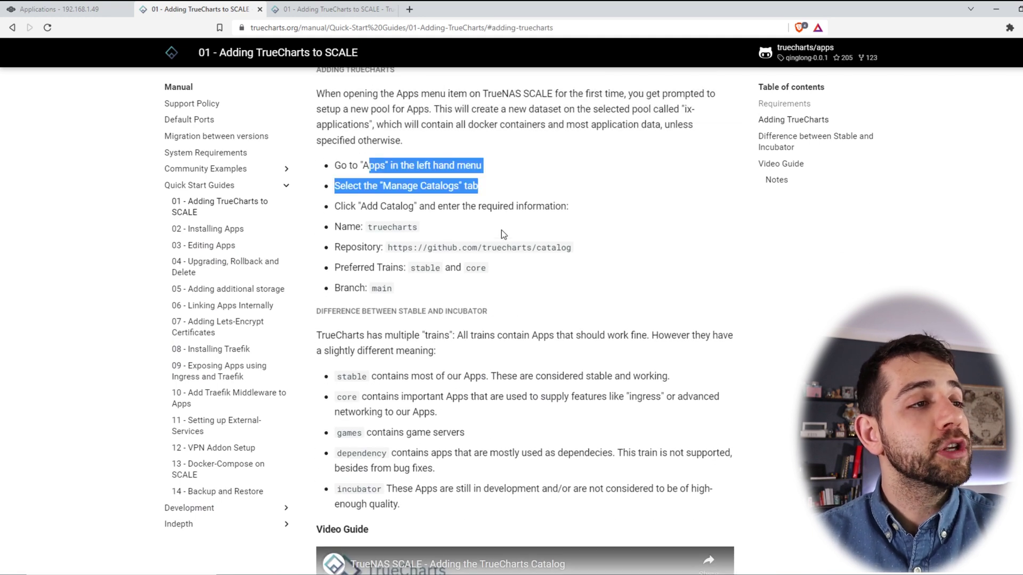
left_click(401, 188)
left_click_drag(400, 188, 503, 187)
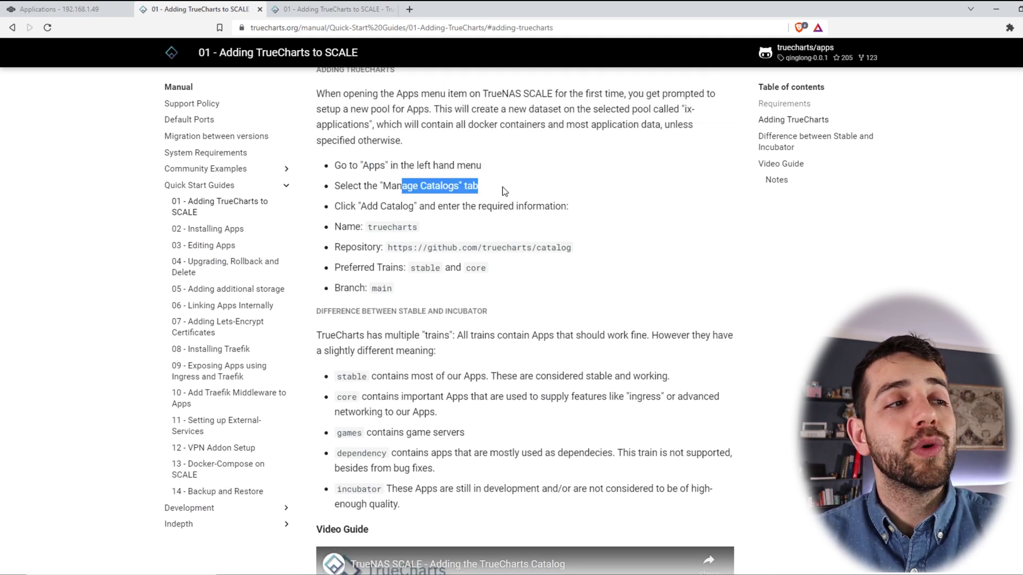
left_click_drag(373, 206, 569, 208)
left_click(383, 230)
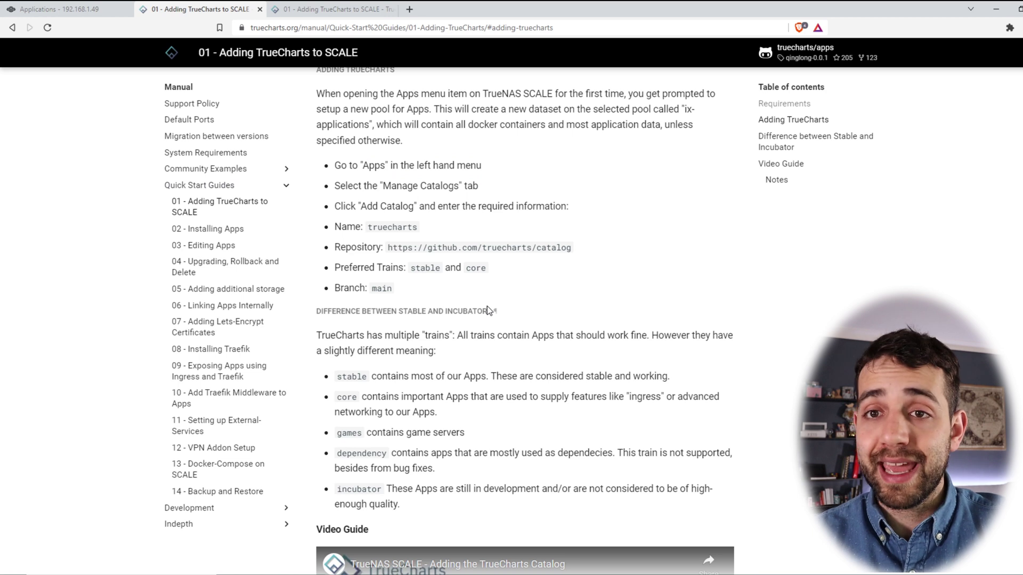
left_click_drag(417, 268, 441, 268)
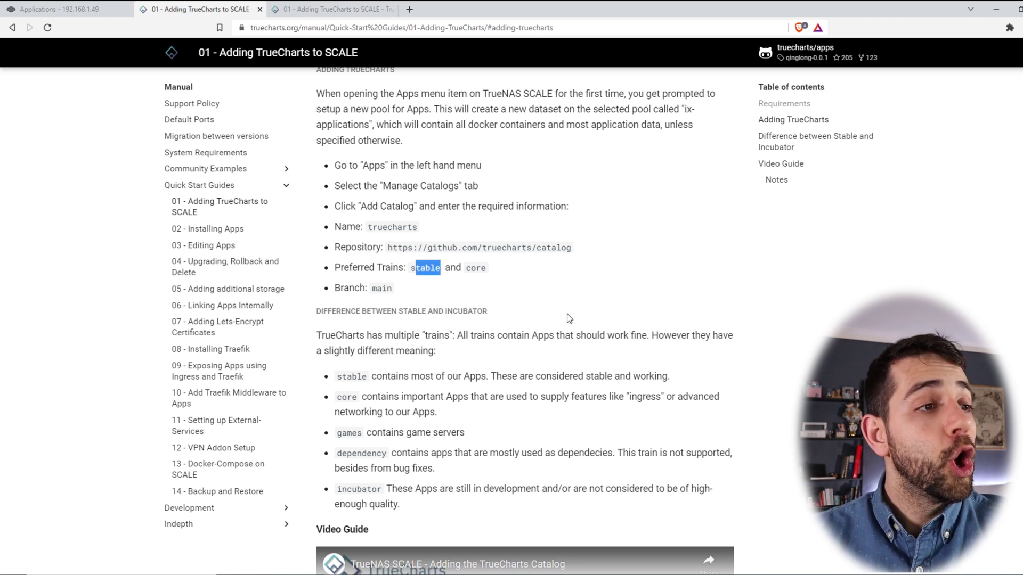
triple_click(466, 280)
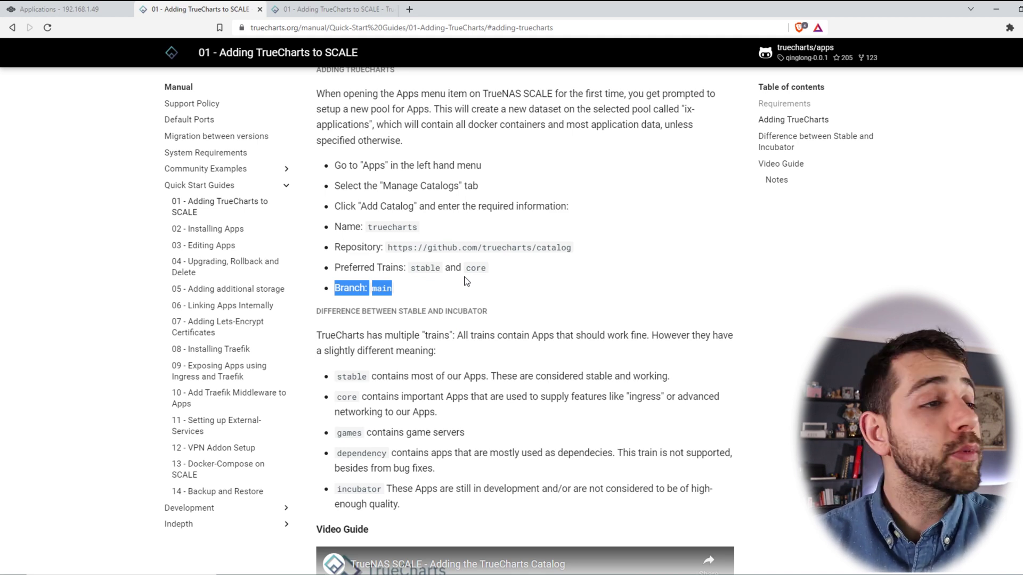
left_click(447, 281)
left_click_drag(349, 287, 398, 291)
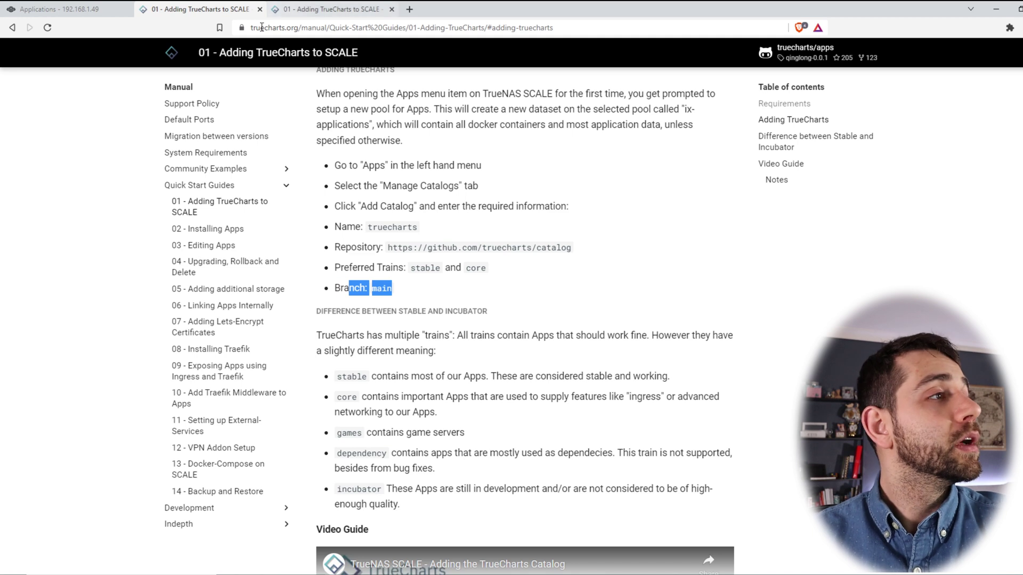
left_click(42, 9)
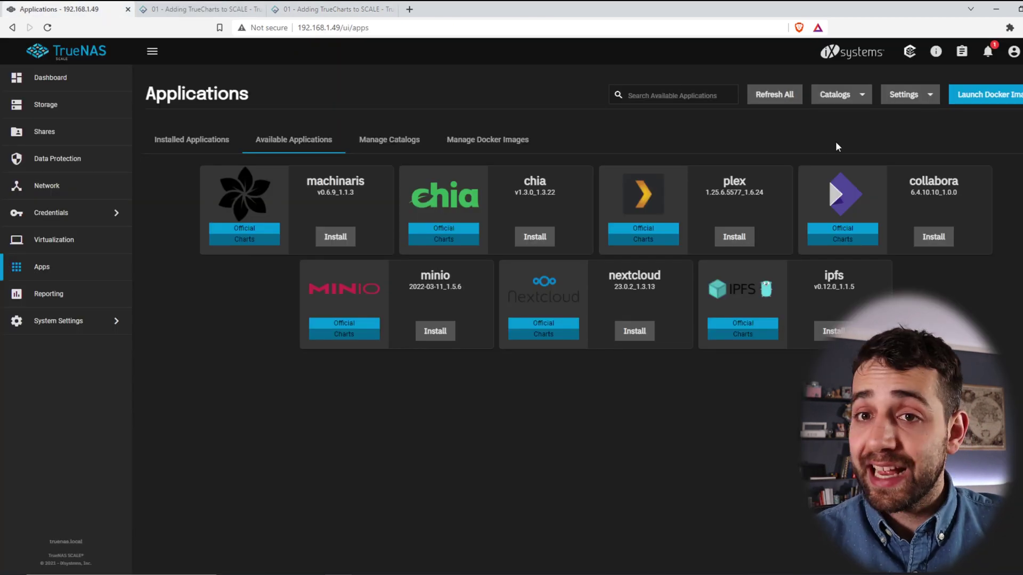
Start adding a new catalog from the catalog management list and name it truecharts, as given in the TrueCharts guide
left_click(405, 140)
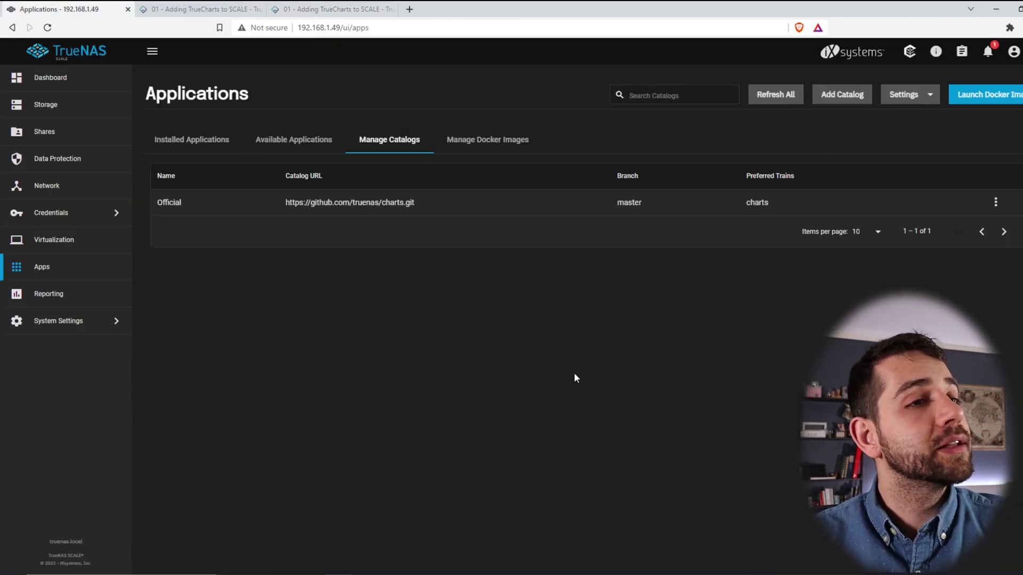
left_click(837, 104)
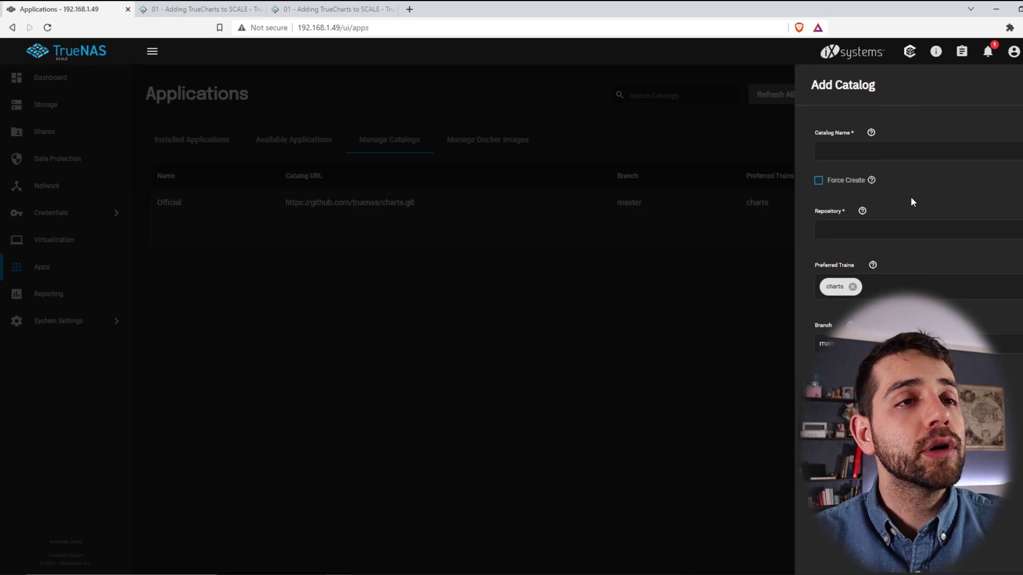
left_click(193, 9)
left_click_drag(369, 227, 381, 224)
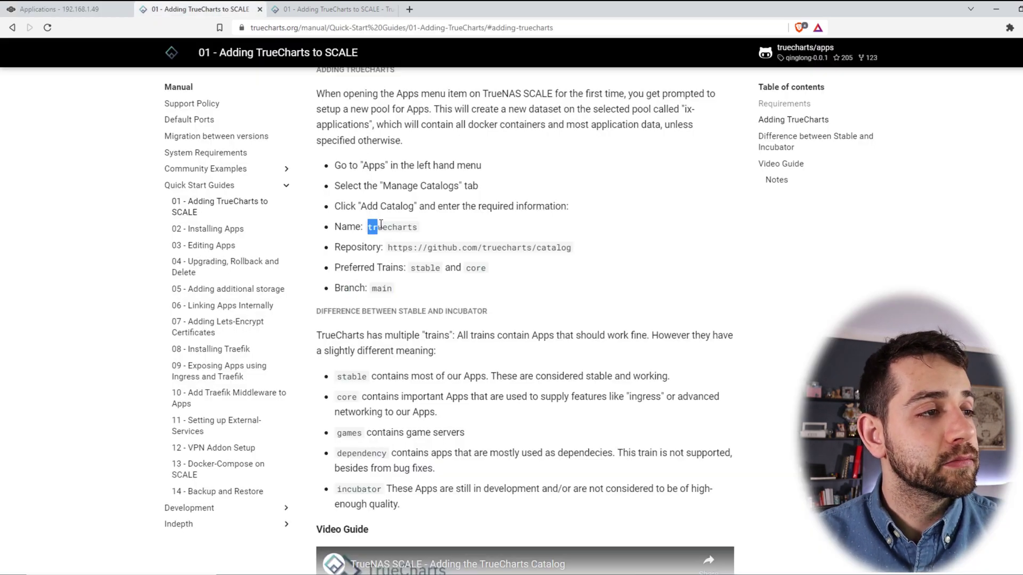
left_click(58, 9)
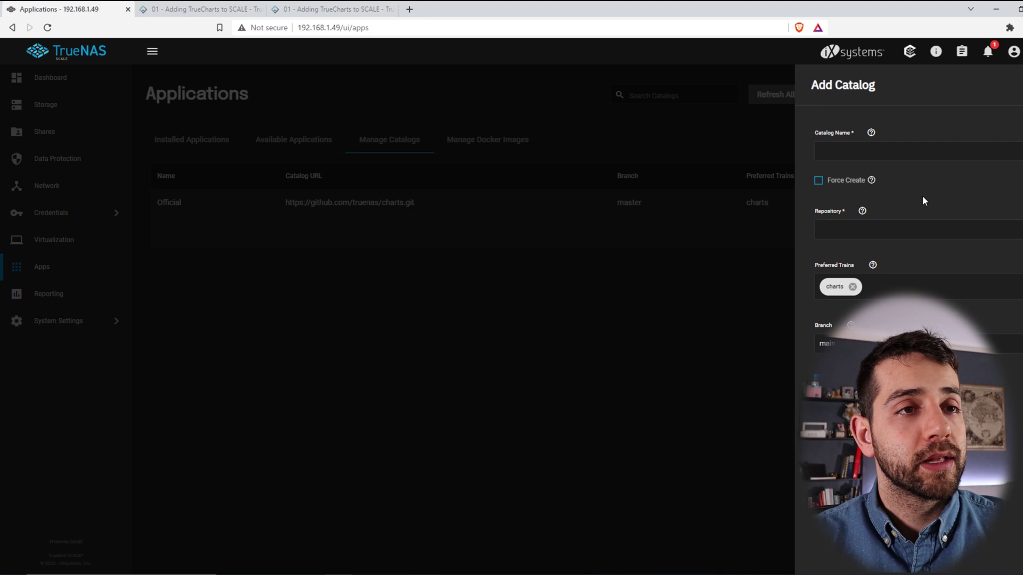
type("truecharts")
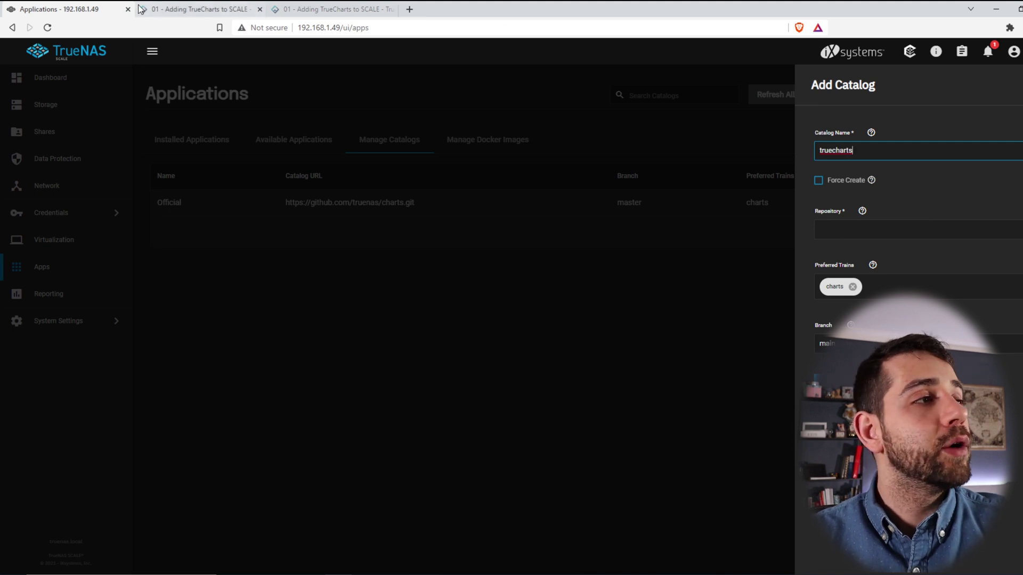
left_click(193, 9)
left_click_drag(571, 247, 389, 248)
key("ctrl+c")
left_click(59, 9)
left_click(850, 229)
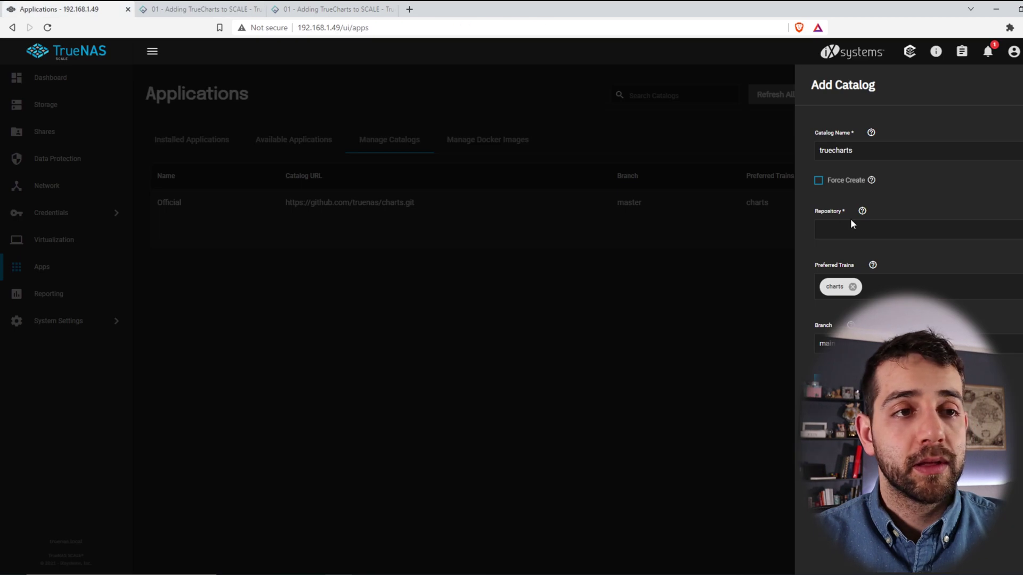
key("ctrl+v")
Replace the catalog's preferred train charts with stable, copied from the guide, and save the new catalog
left_click(175, 9)
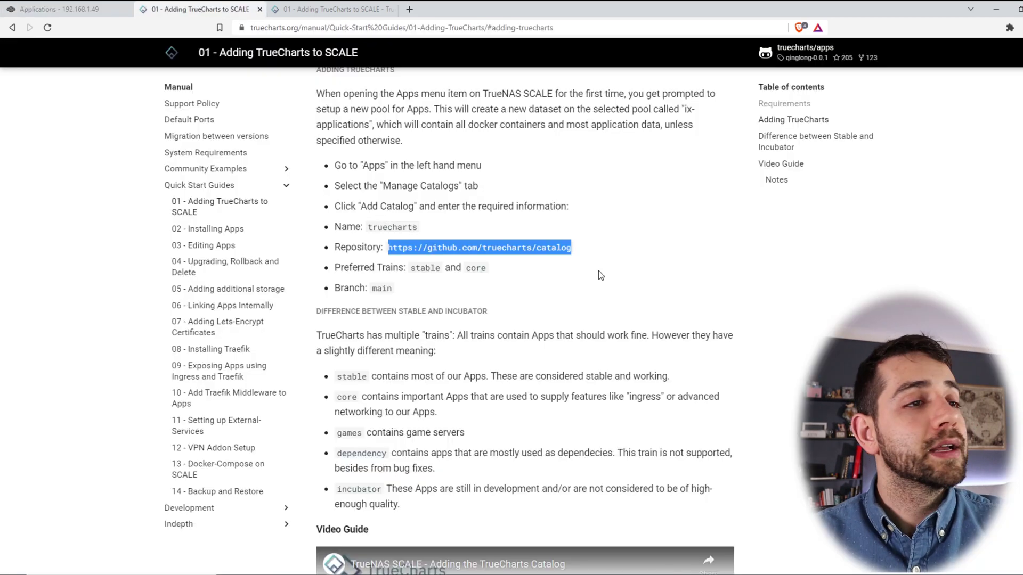
double_click(425, 267)
key("ctrl+c")
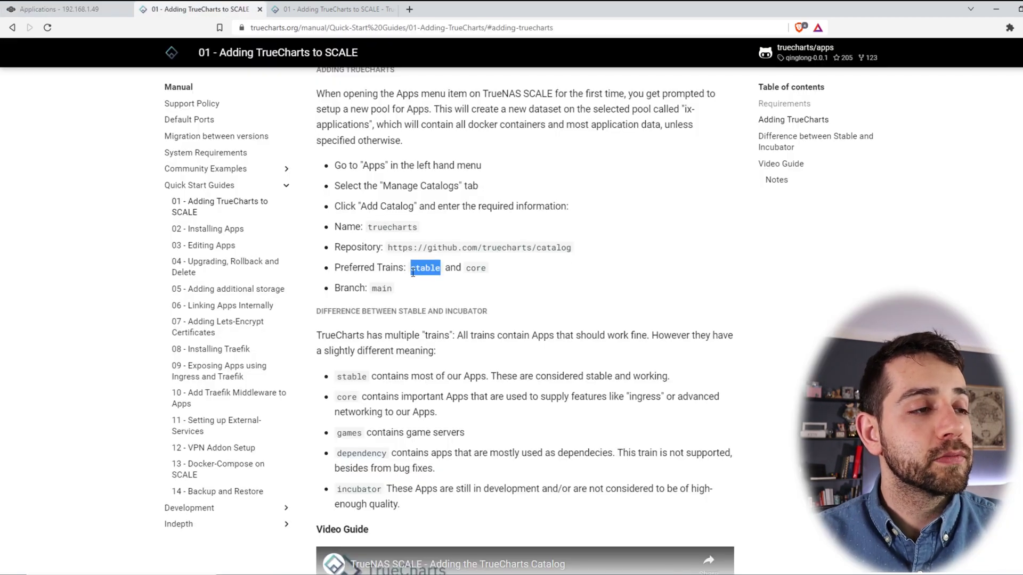
left_click(49, 6)
left_click(884, 282)
key("BackSpace")
key("BackSpace")
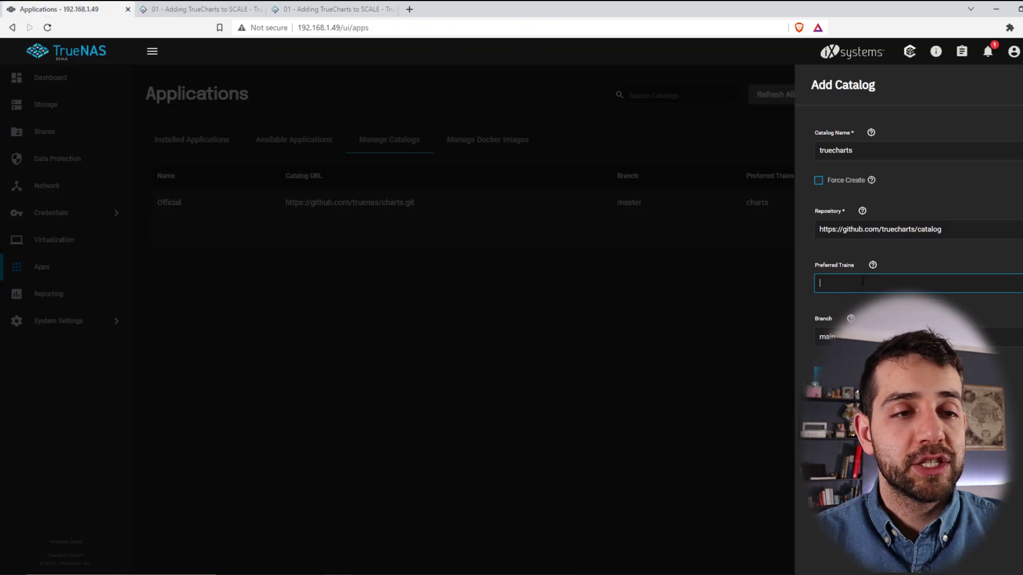
key("ctrl+v")
key("Return")
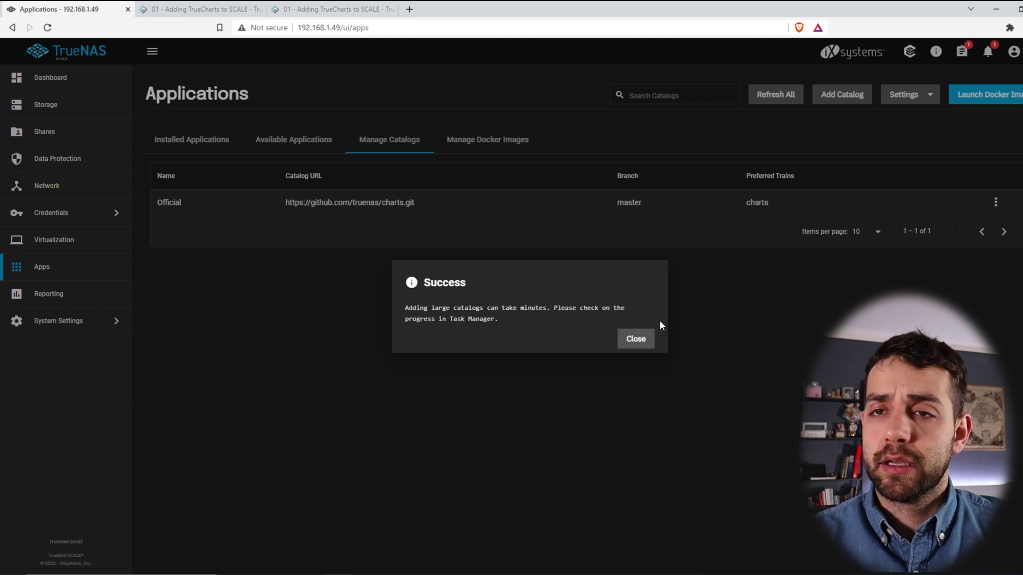
left_click(645, 342)
Check the progress of the catalog creation in the Task Manager and look over the available applications and catalogs
left_click(302, 140)
left_click(406, 144)
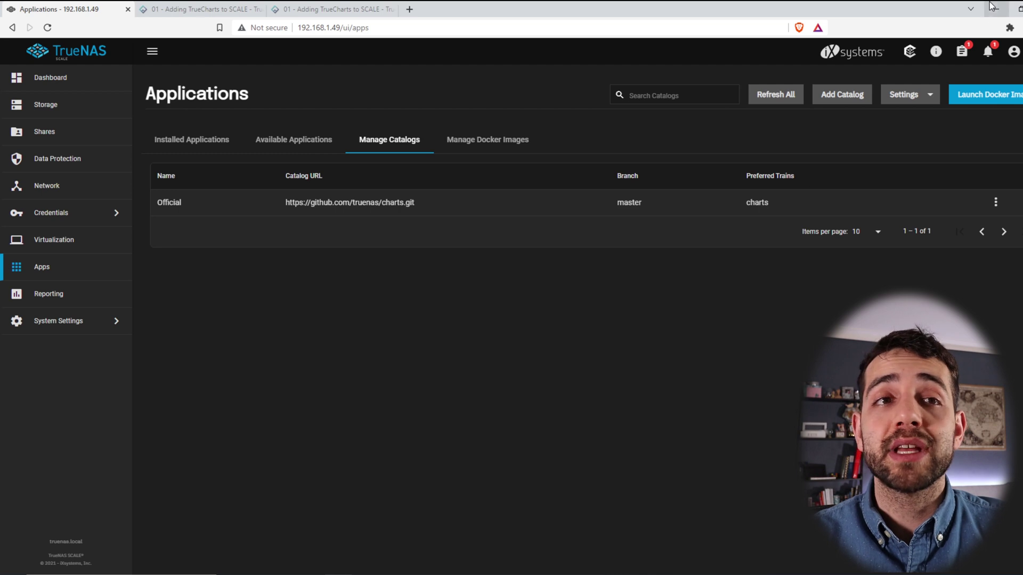
left_click(964, 52)
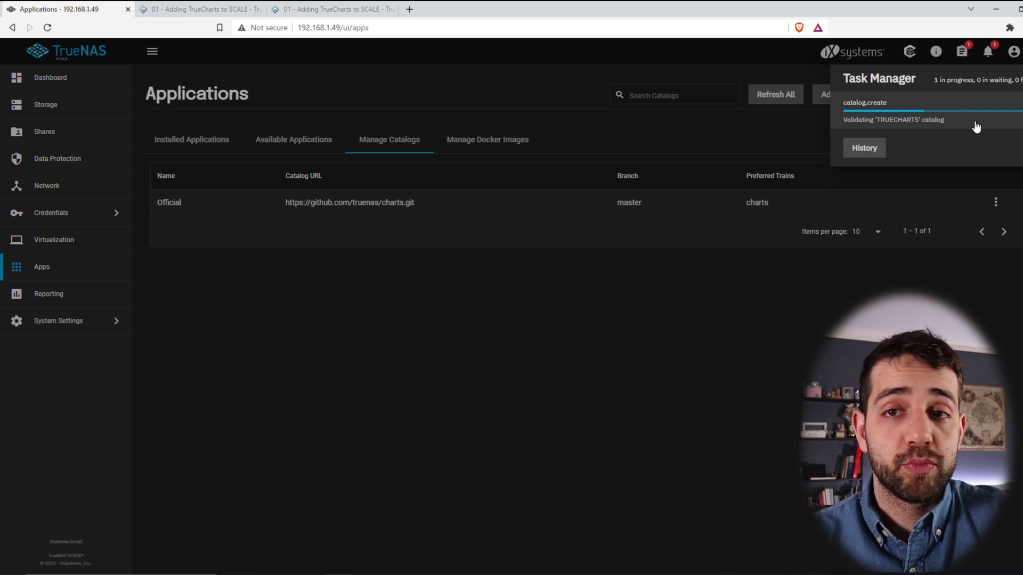
left_click(323, 139)
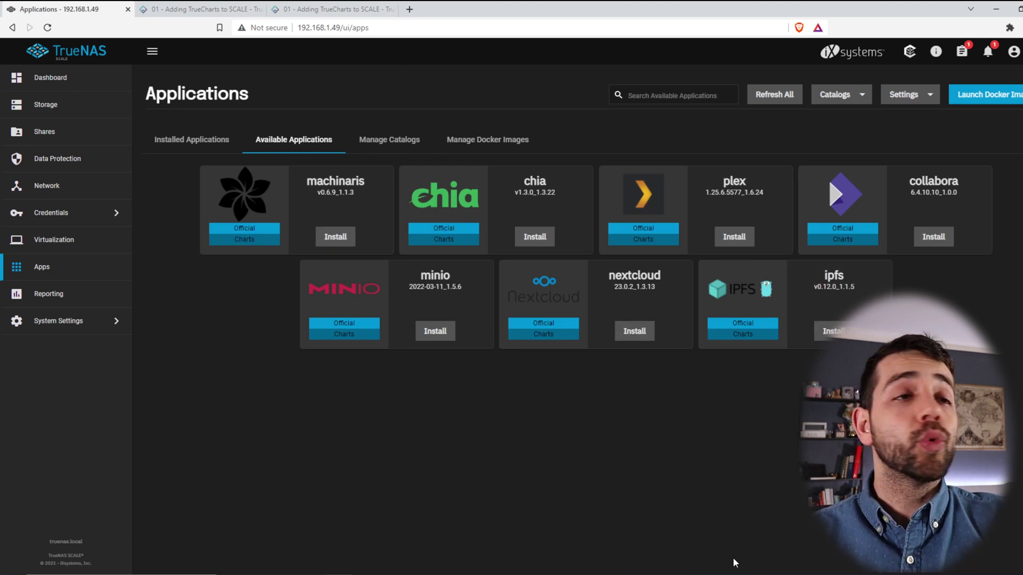
left_click(911, 50)
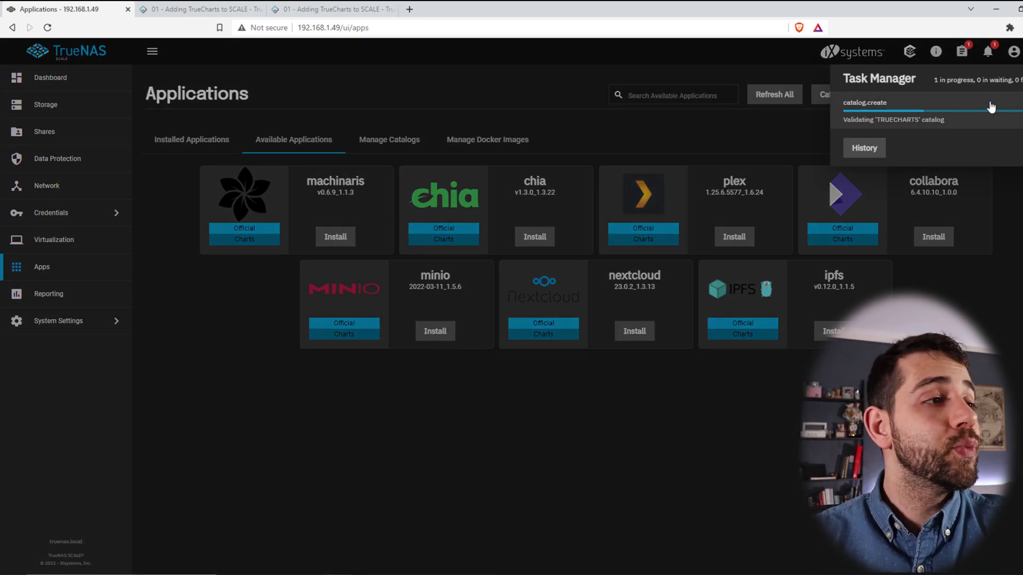
left_click(333, 88)
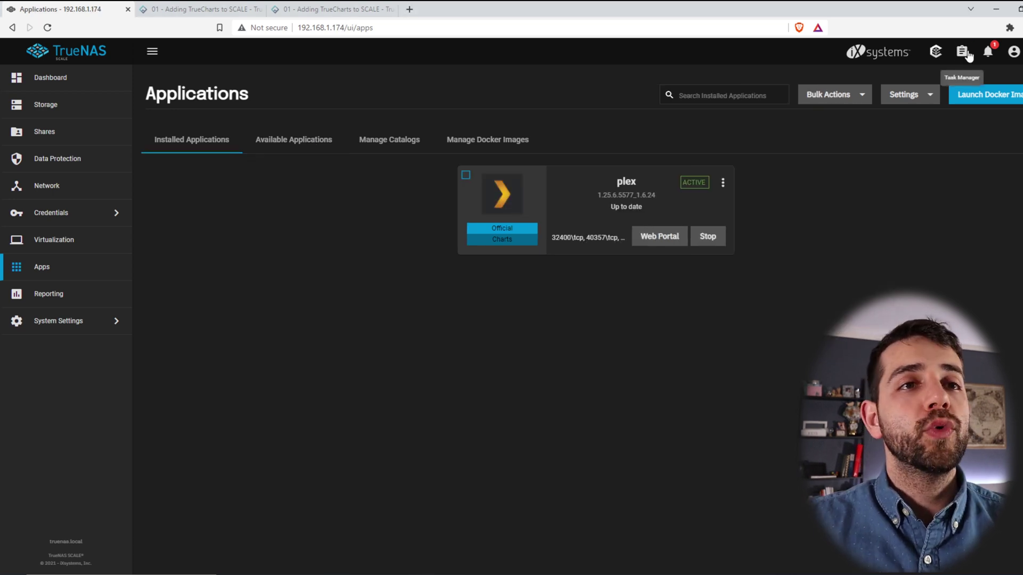
left_click(935, 51)
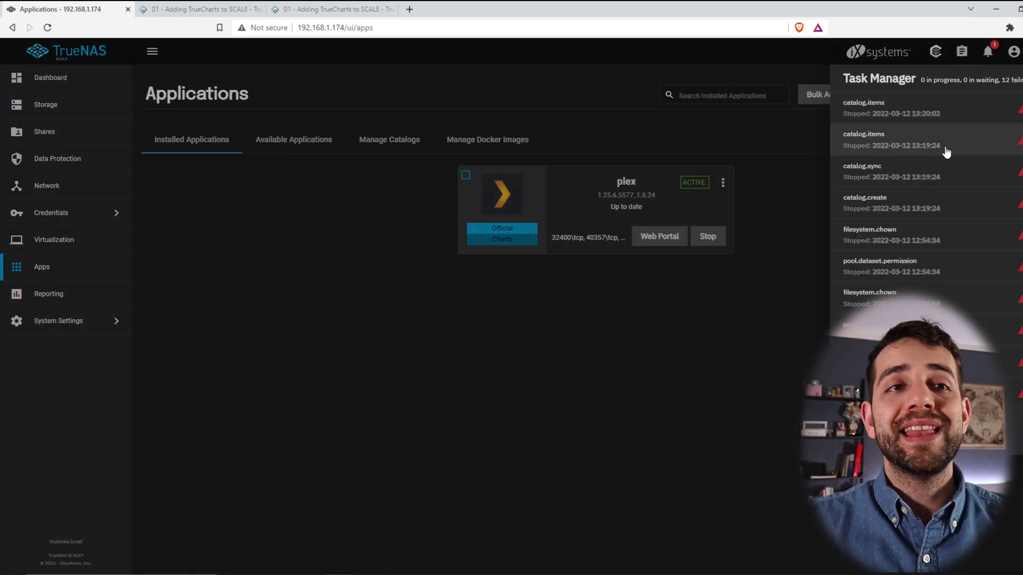
Check the Truecharts entry in the catalog list and browse through the available TrueCharts applications
left_click(388, 139)
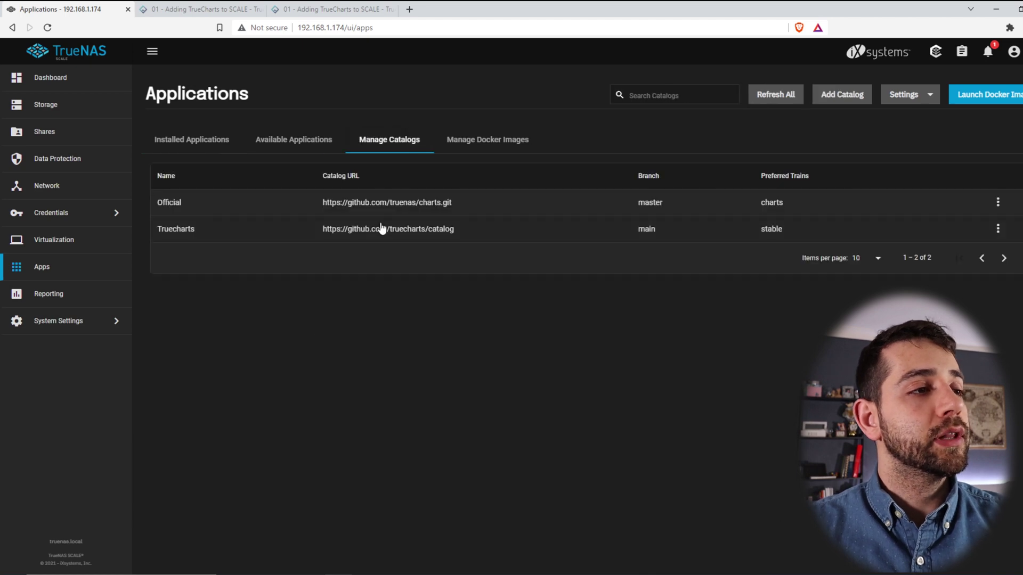
left_click_drag(498, 229, 353, 229)
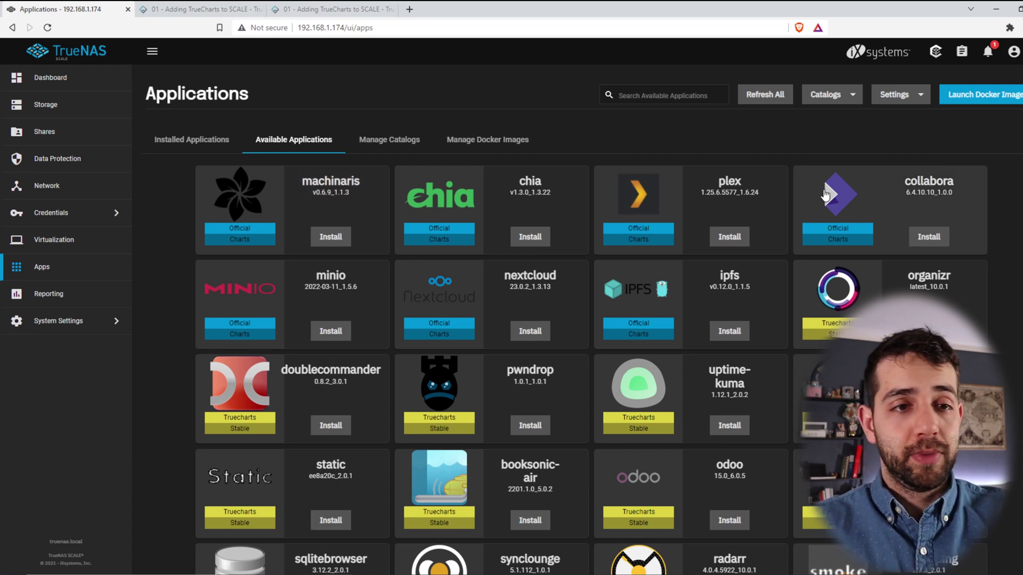
scroll(790, 286, "down", 20)
scroll(737, 330, "down", 20)
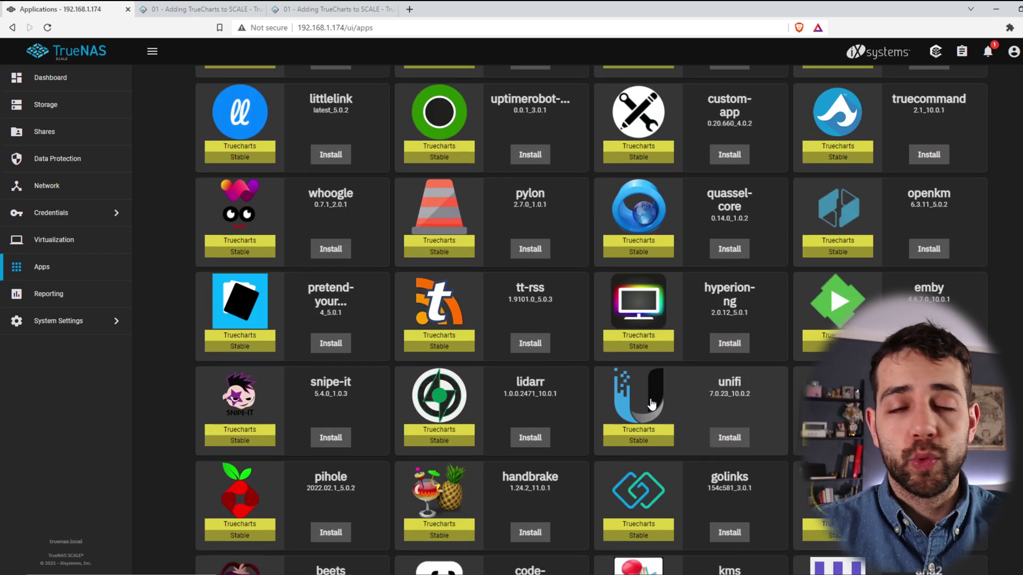
scroll(651, 405, "down", 4)
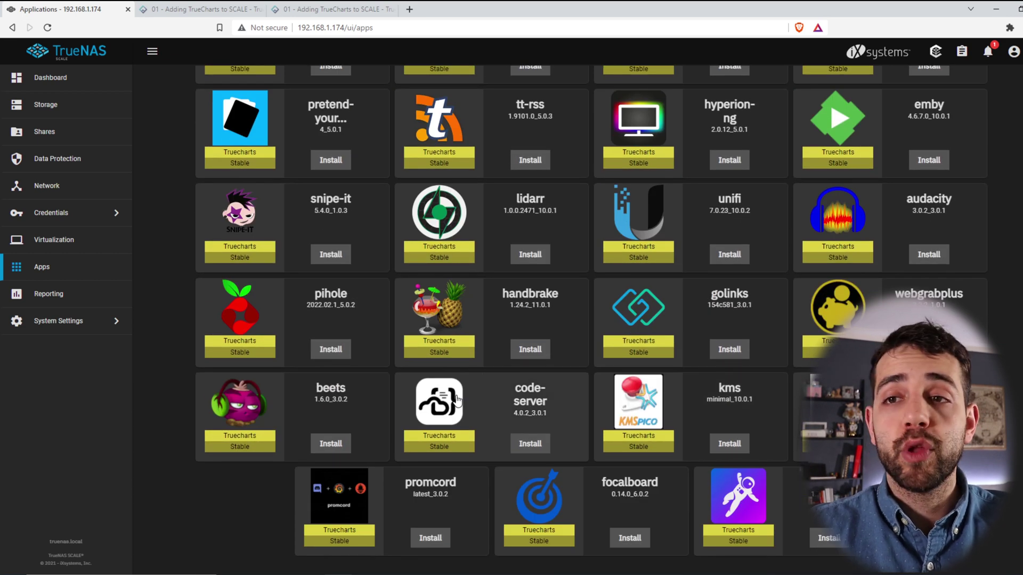
scroll(457, 400, "up", 1)
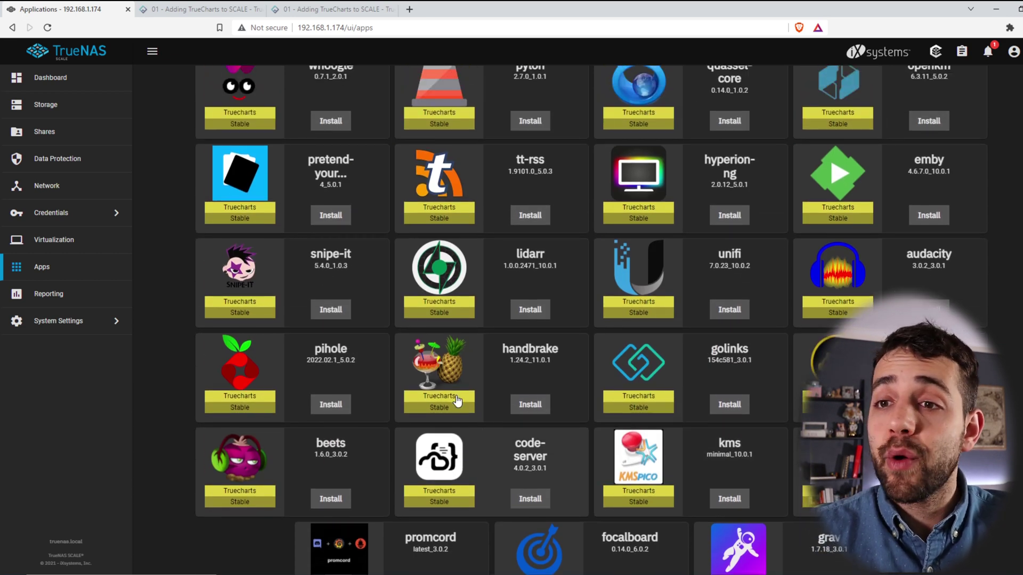
Start installing the lidarr app, name the application lidarr, and continue past the controller and container configuration with their default settings
left_click(535, 309)
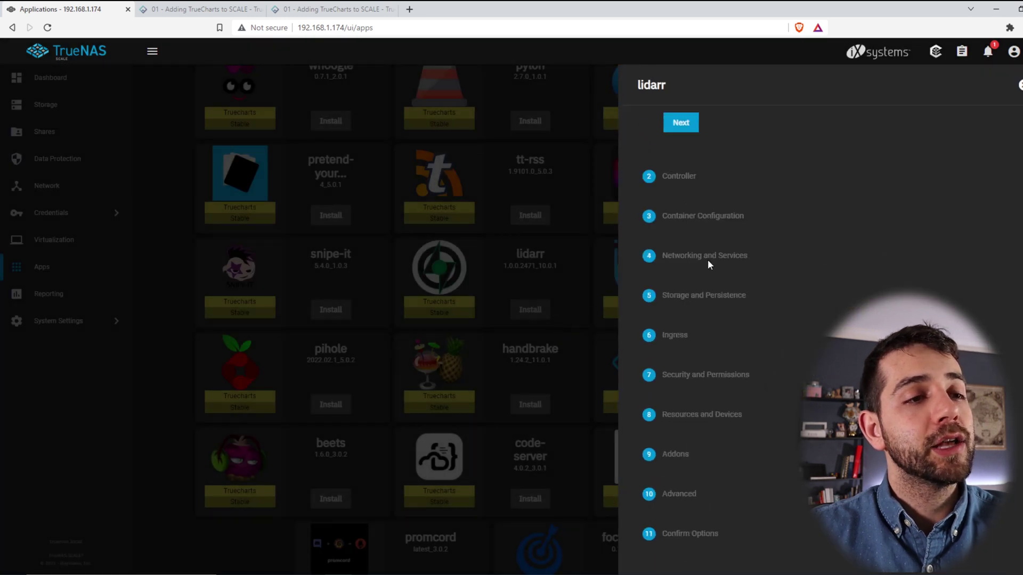
left_click(752, 190)
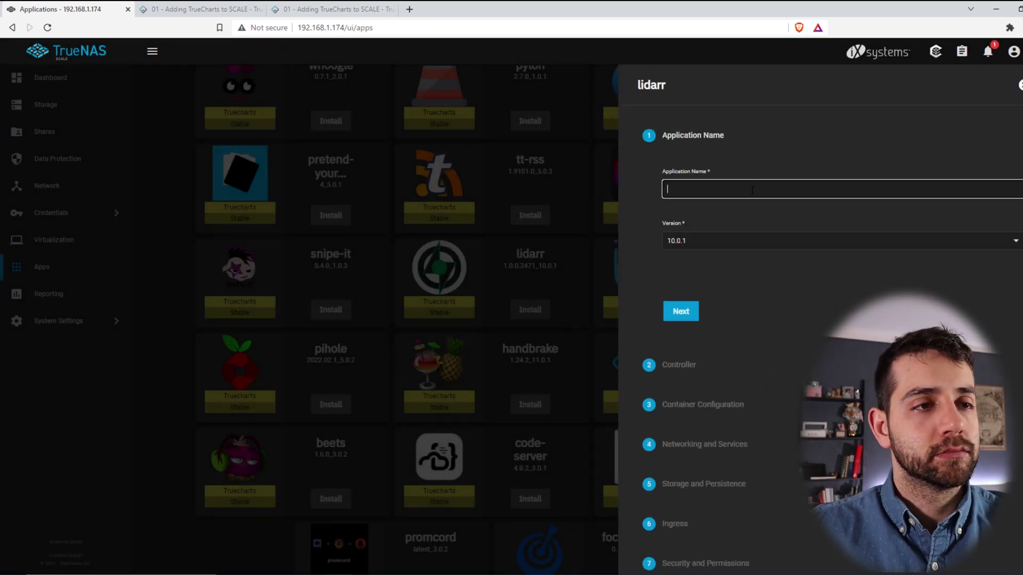
type("lidarr")
left_click(693, 311)
left_click(725, 313)
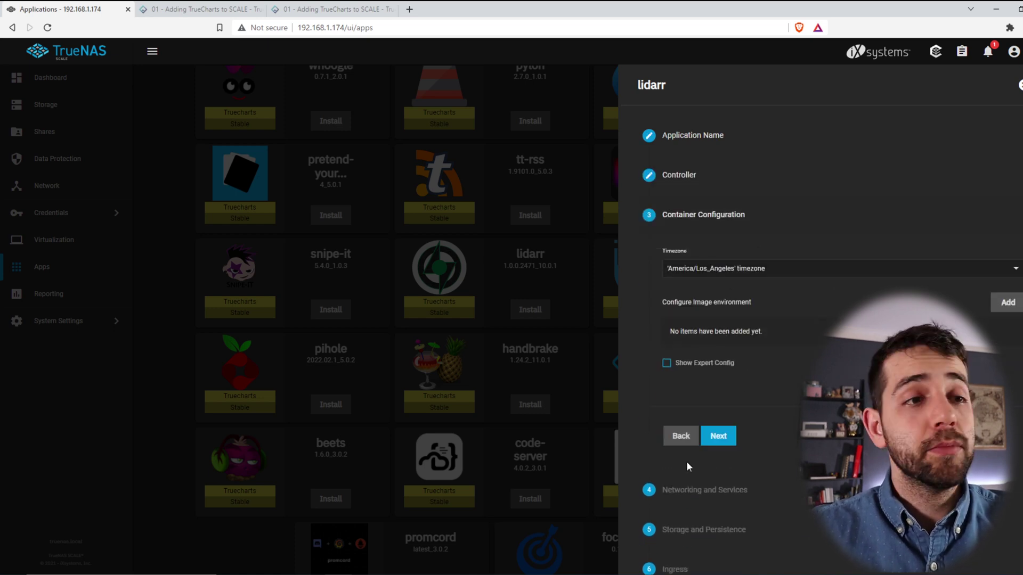
left_click(727, 431)
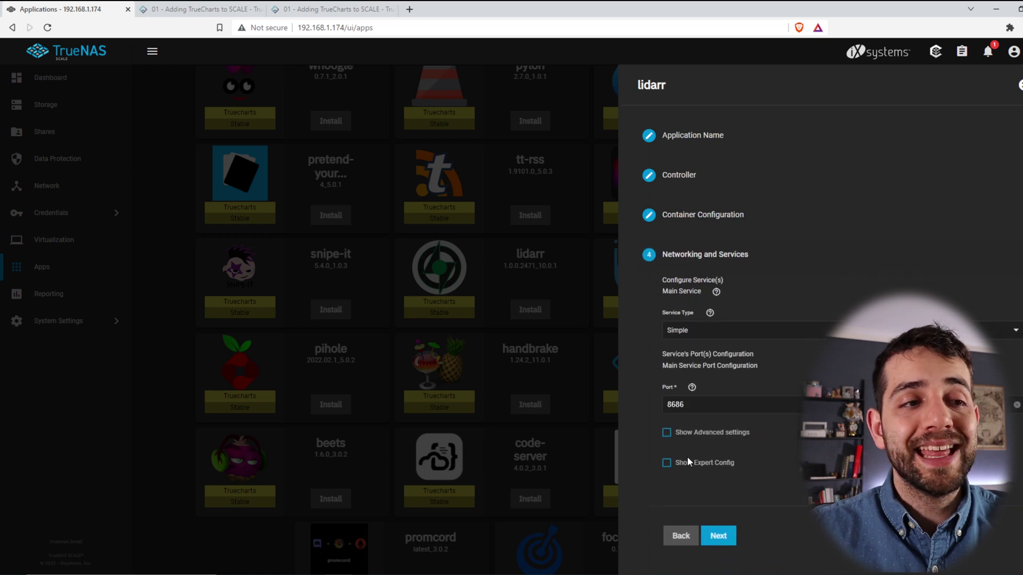
Review lidarr's main service port and service type options, keep the Simple type and port 8686, and continue to Storage and Persistence
double_click(675, 405)
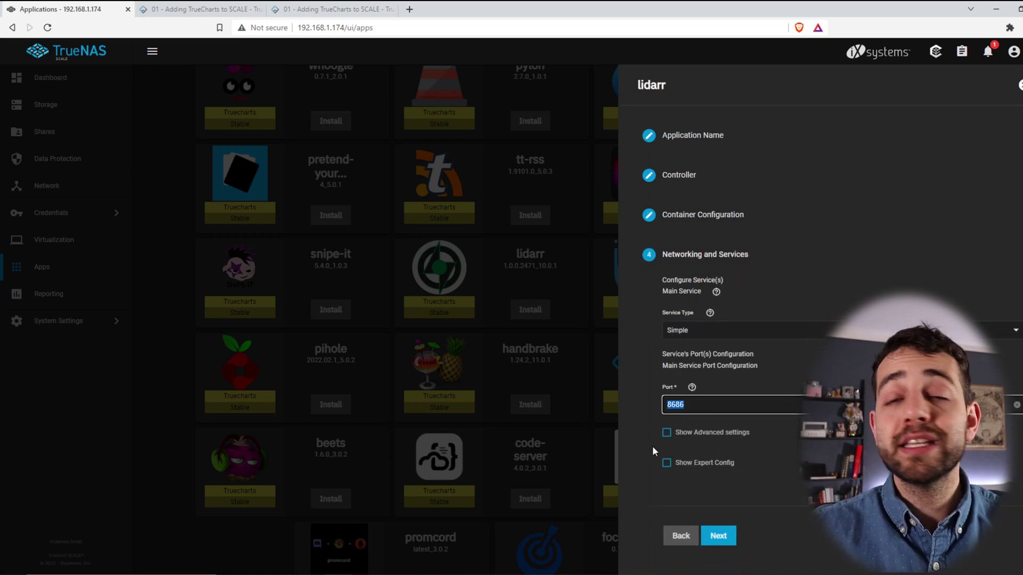
left_click(811, 333)
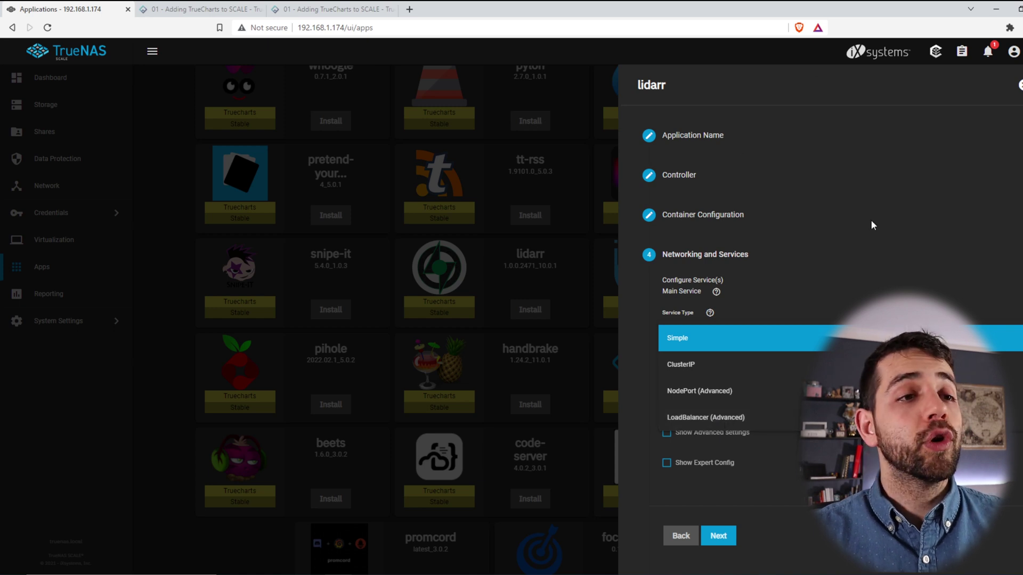
left_click(861, 296)
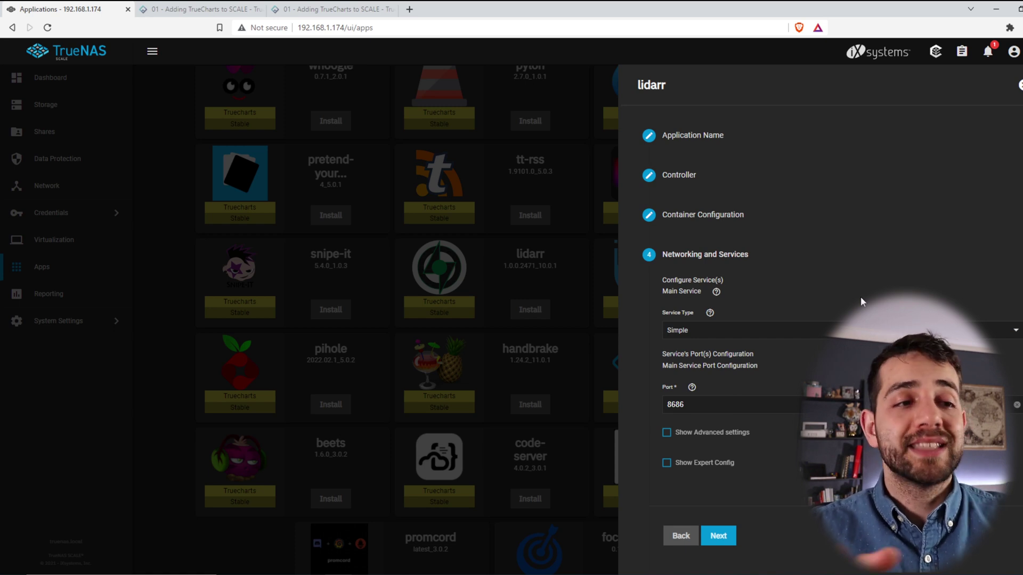
scroll(710, 280, "down", 3)
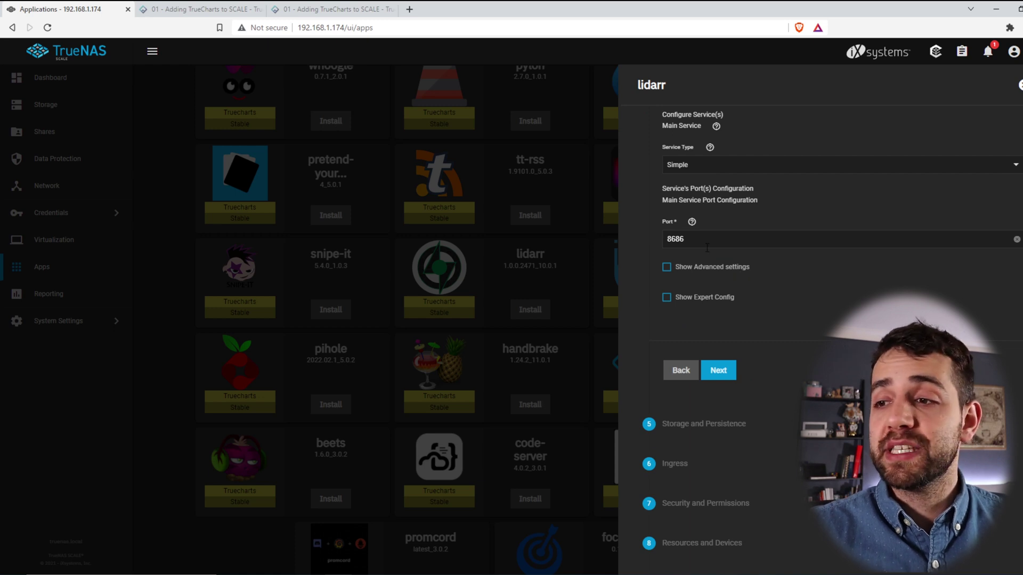
key("Return")
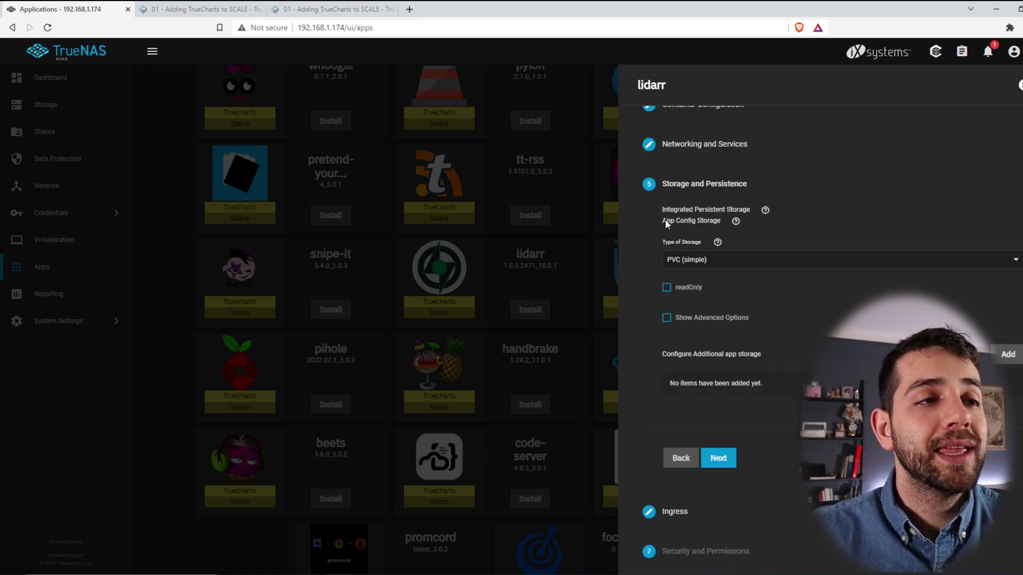
Keep PVC (simple) for lidarr's config storage and add an additional HostPath (simple) storage with mount path /media
left_click(731, 261)
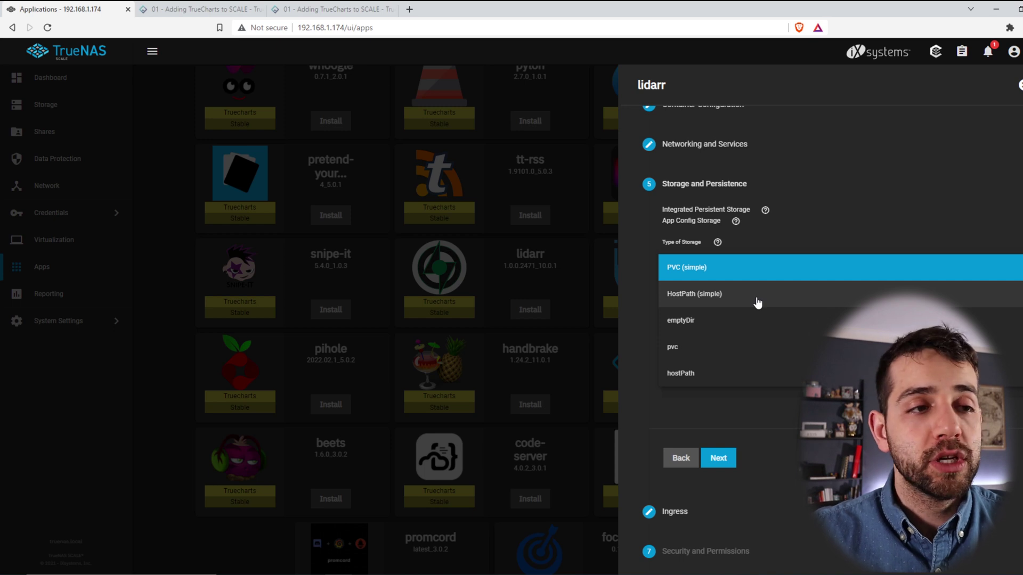
key("Escape")
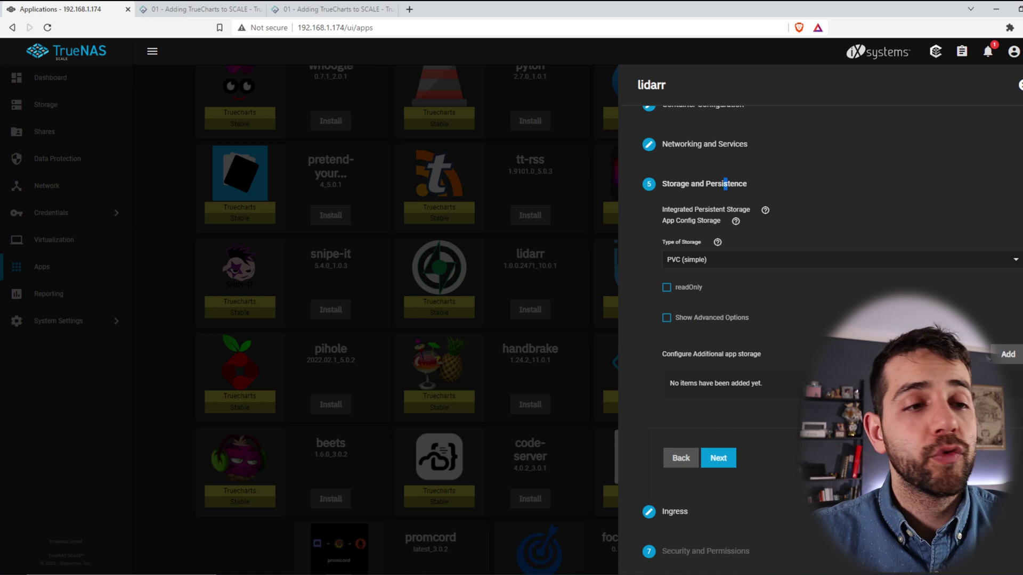
left_click(1012, 361)
scroll(741, 441, "down", 2)
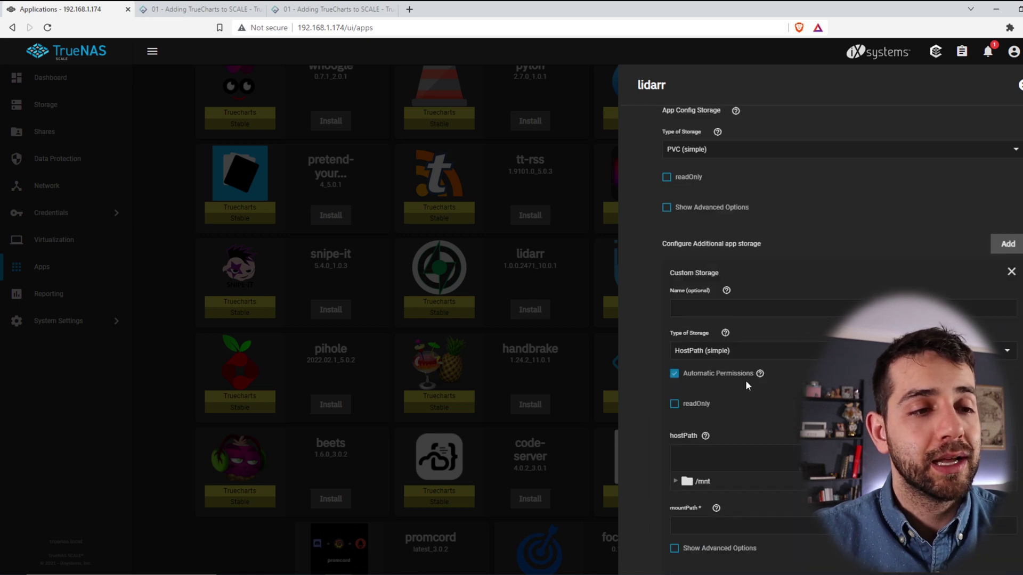
scroll(713, 493, "down", 3)
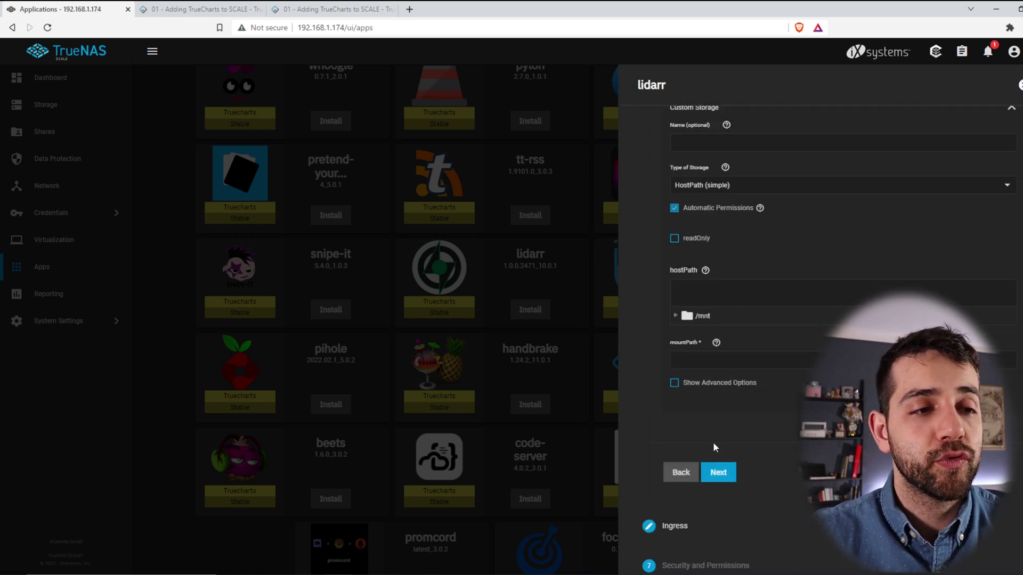
scroll(711, 437, "up", 2)
left_click(712, 471)
type("/media")
Choose the dataset folder /mnt/local/data/Media as the host path of the custom storage
left_click(676, 426)
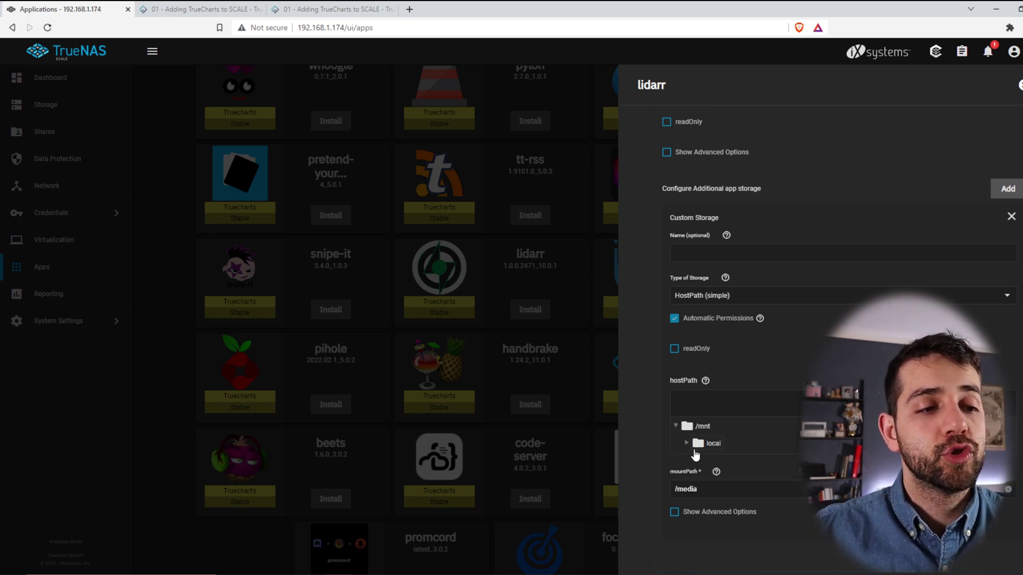
left_click(687, 443)
left_click(697, 461)
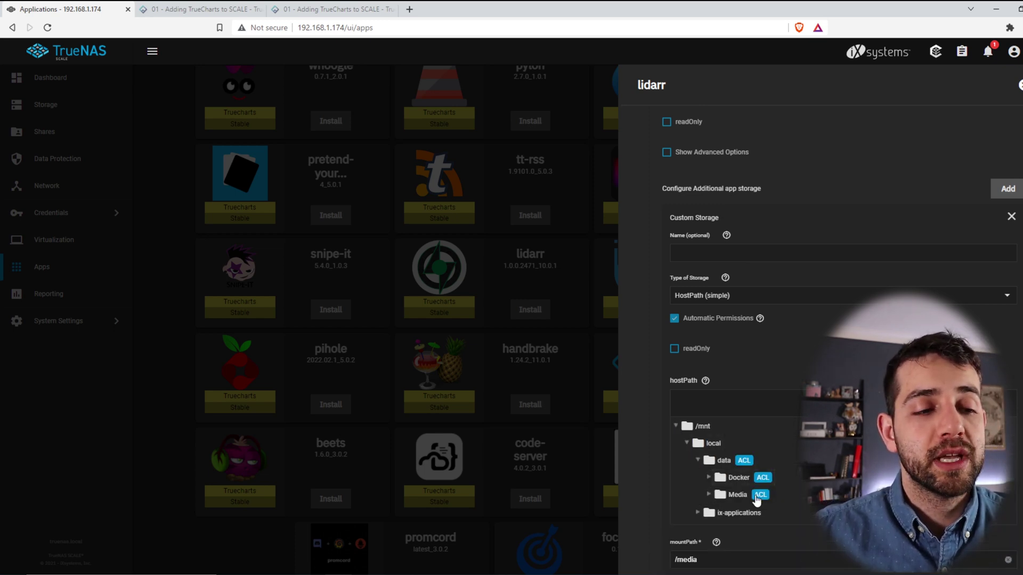
left_click(737, 495)
scroll(746, 458, "down", 5)
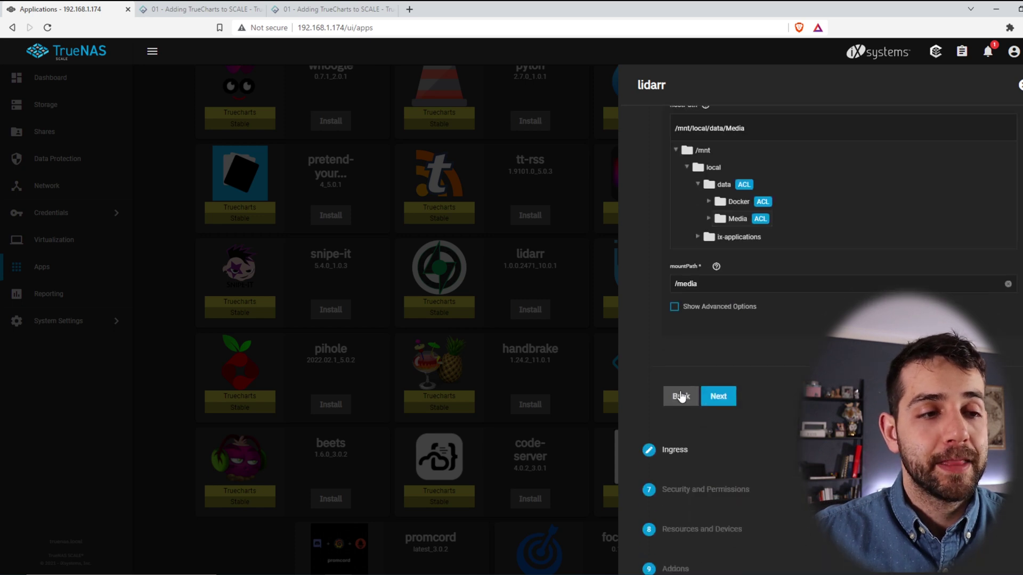
left_click(731, 399)
Recheck the custom storage settings and continue past Storage and Persistence and Ingress, leaving ingress disabled
scroll(771, 327, "up", 5)
left_click(698, 254)
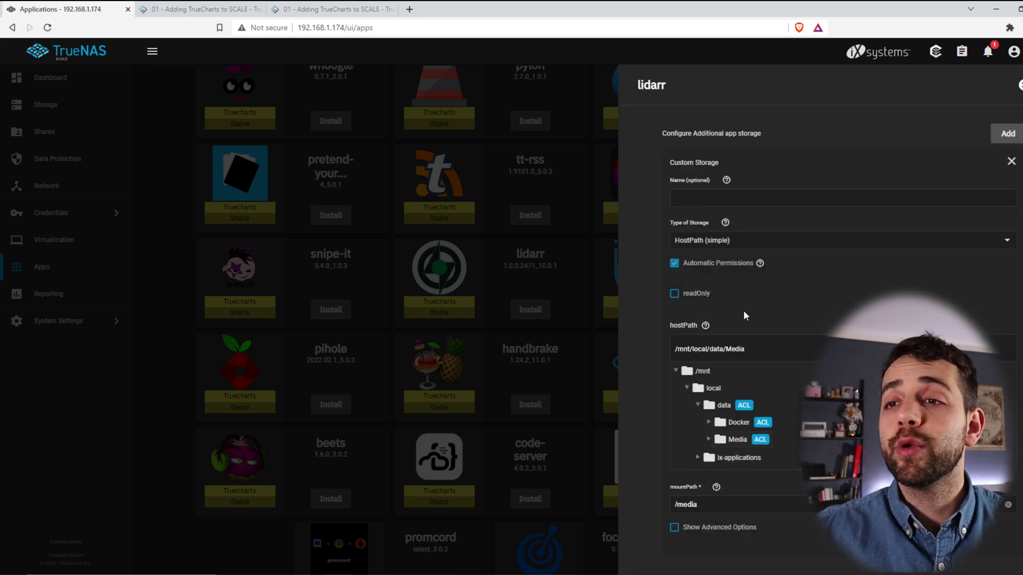
scroll(735, 426, "down", 2)
left_click_drag(683, 394, 720, 397)
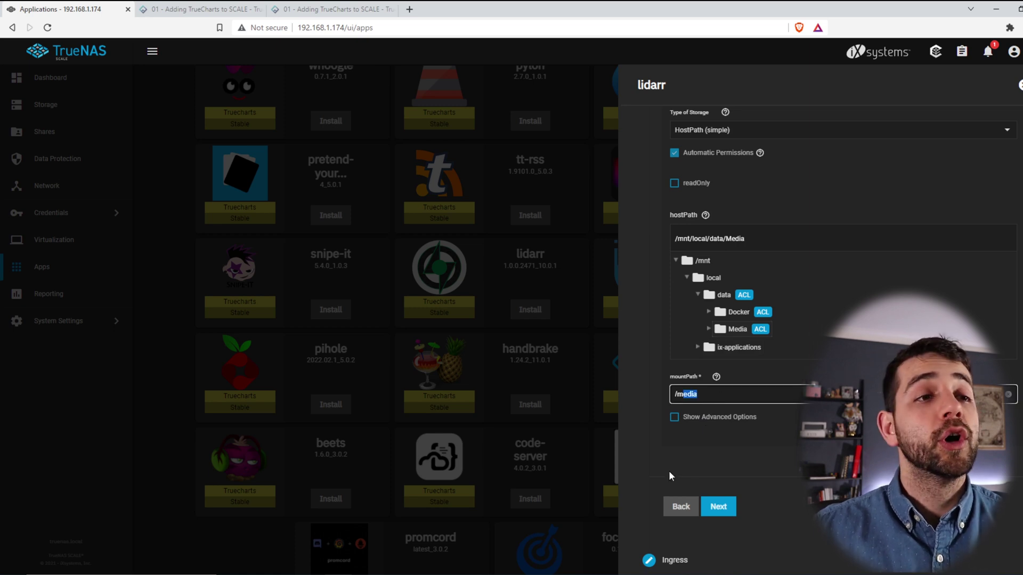
left_click(720, 507)
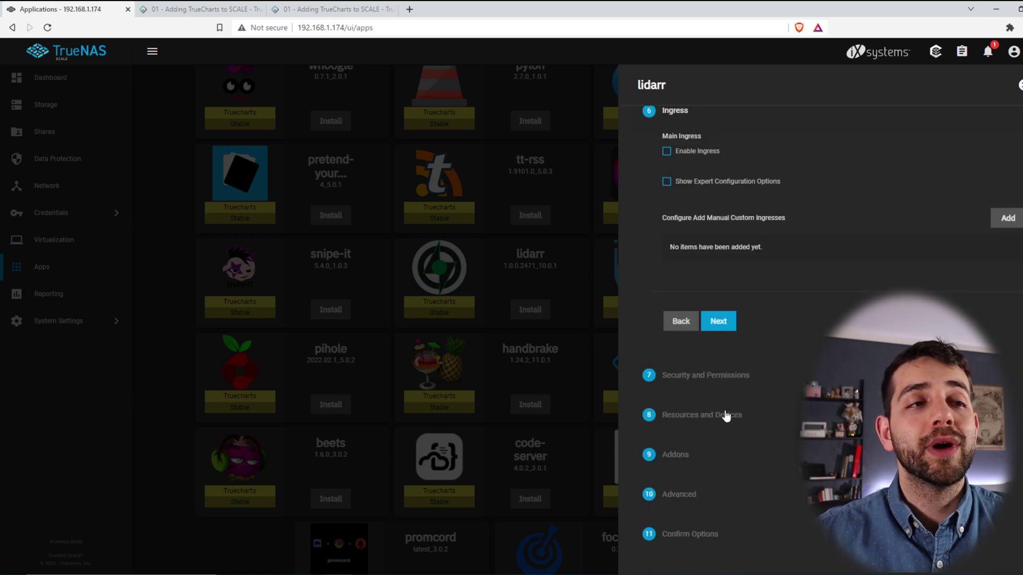
left_click(727, 323)
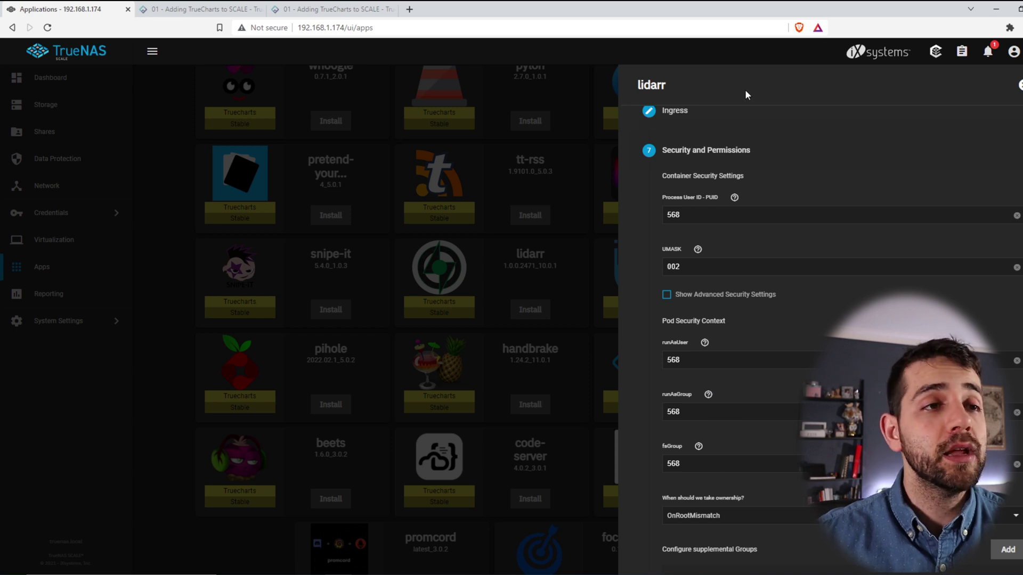
Set lidarr's Process User ID (PUID) to -1 and runAsUser to 0, and continue past Security and Permissions
scroll(727, 290, "up", 2)
double_click(719, 329)
type("-1")
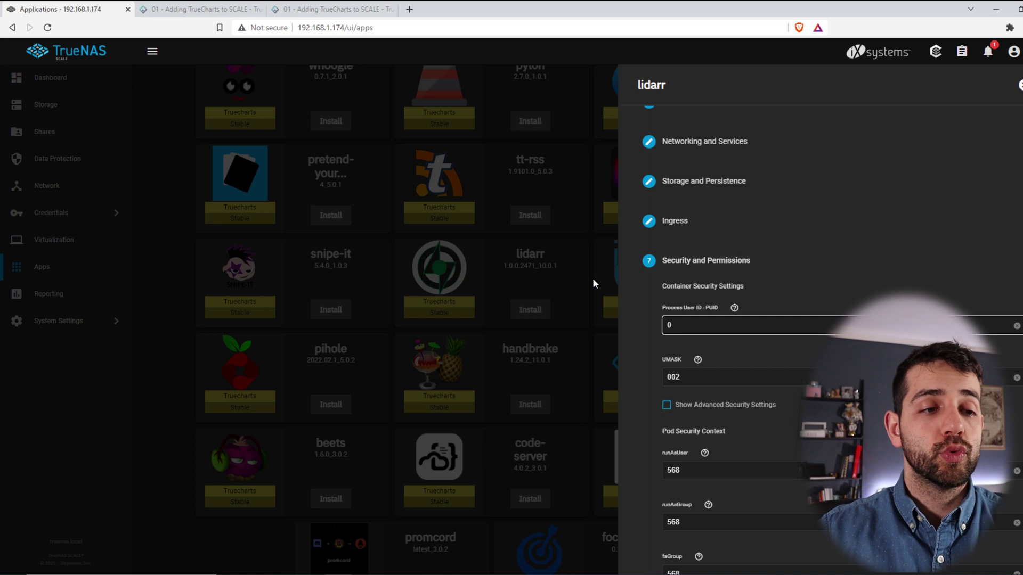
scroll(693, 373, "down", 1)
double_click(692, 415)
type("0")
scroll(722, 440, "down", 2)
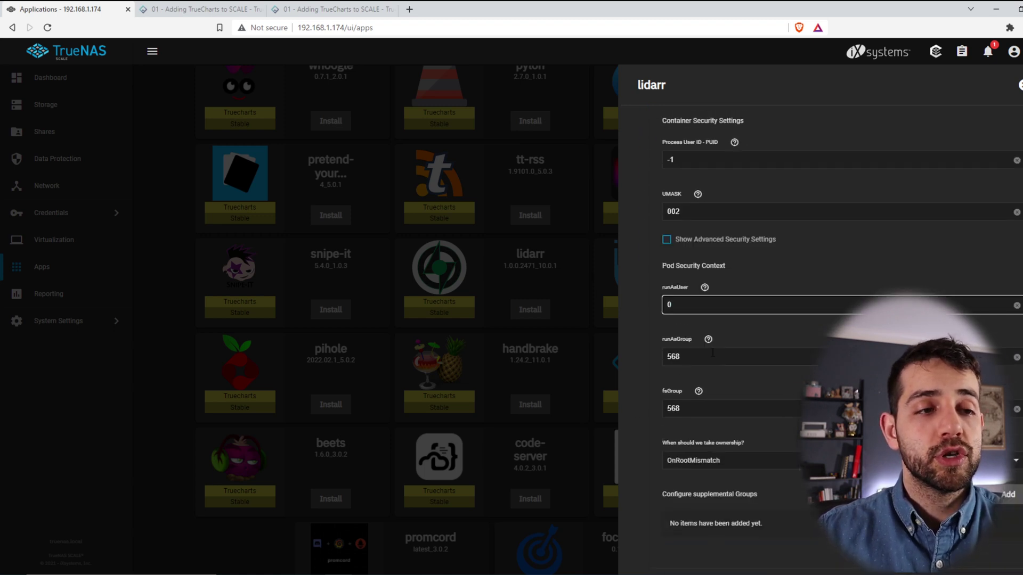
scroll(693, 372, "up", 3)
scroll(666, 320, "down", 5)
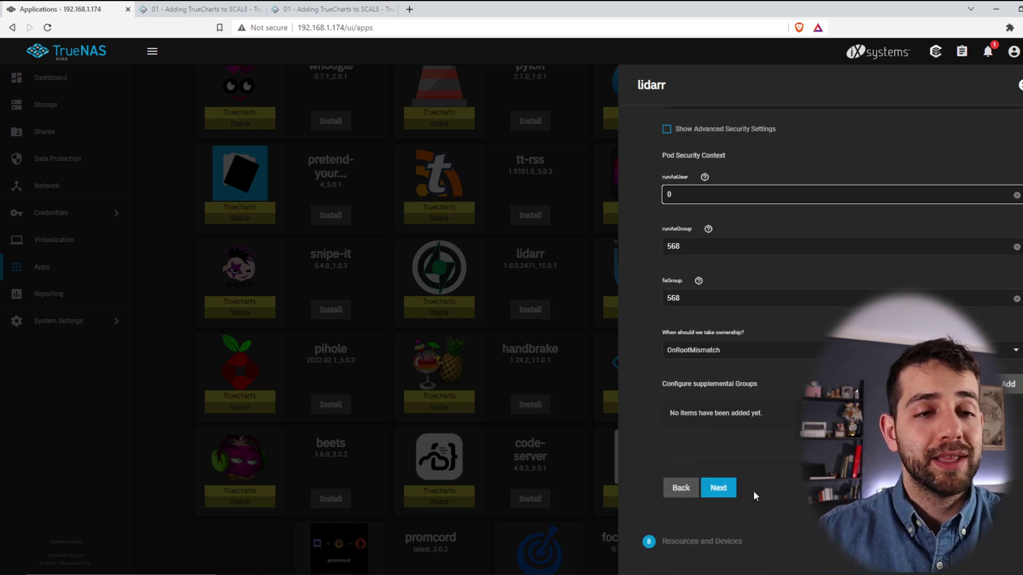
left_click(724, 489)
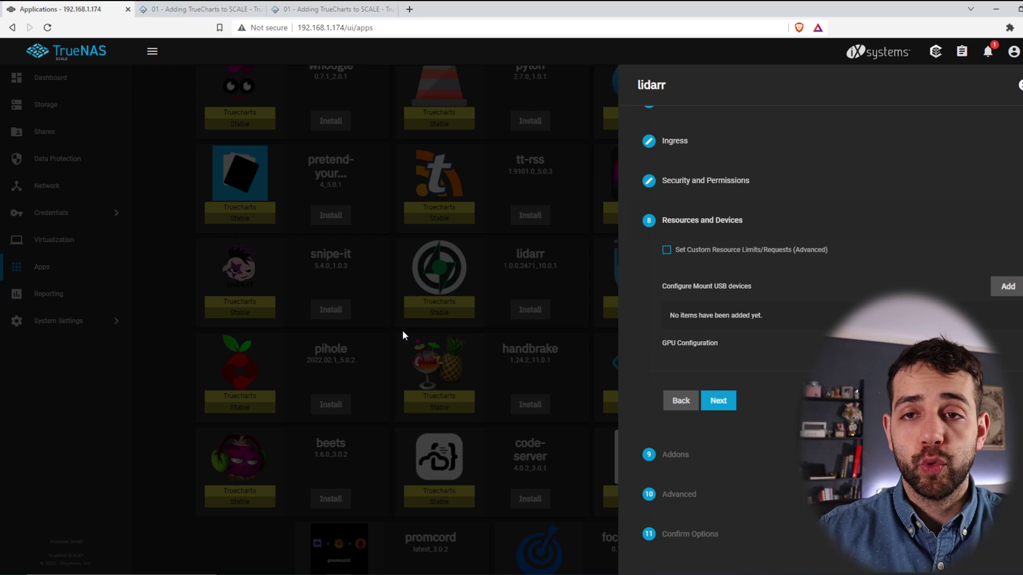
Continue past Resources and Devices with its default settings and set the VPN addon type to Wireguard
left_click(719, 401)
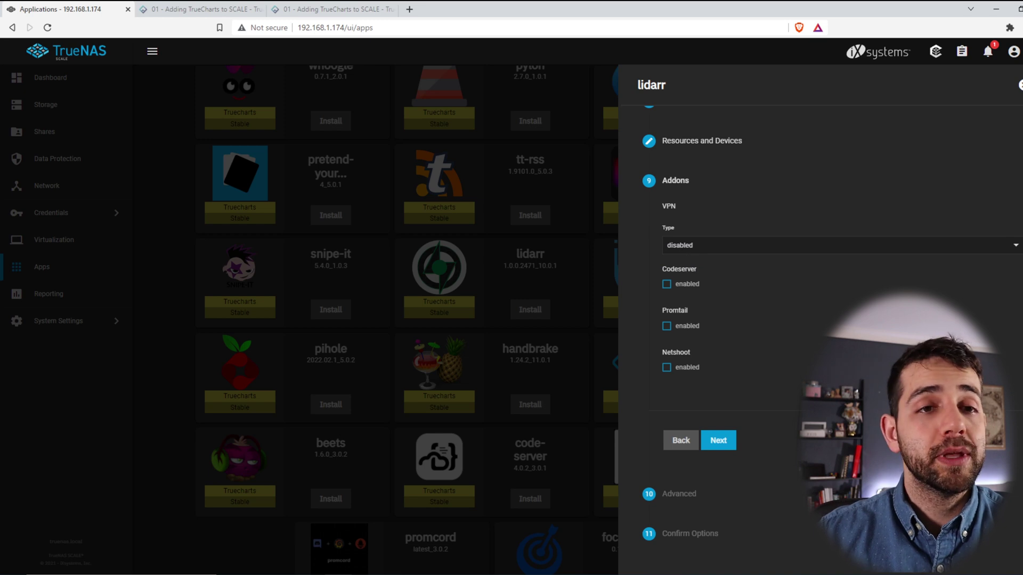
left_click(751, 248)
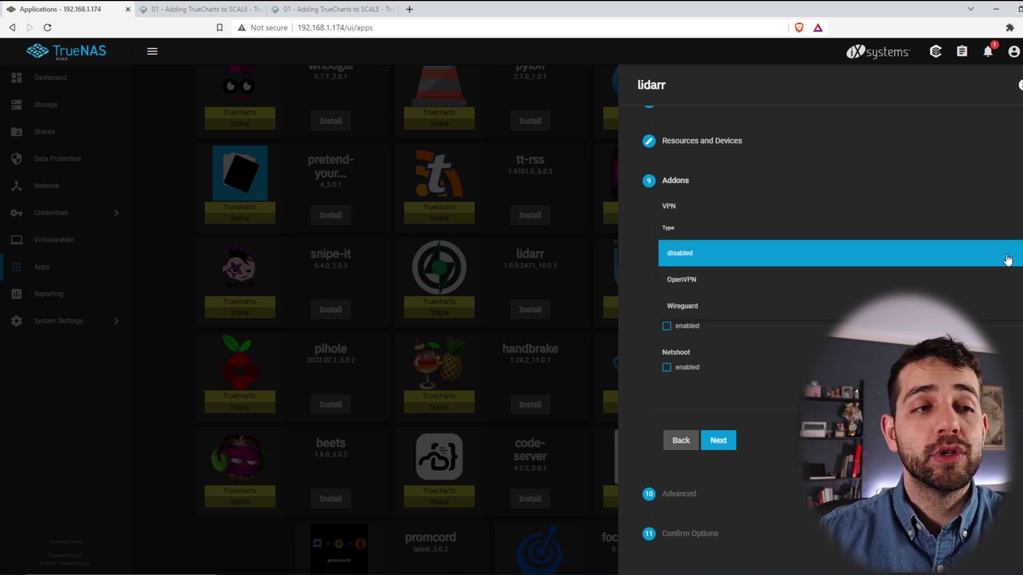
left_click(696, 309)
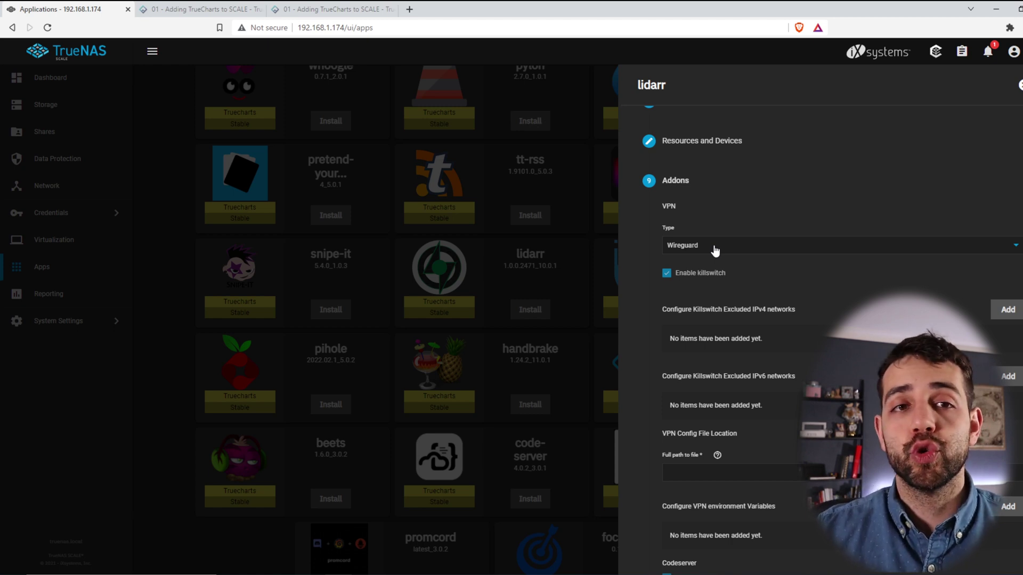
scroll(680, 305, "down", 1)
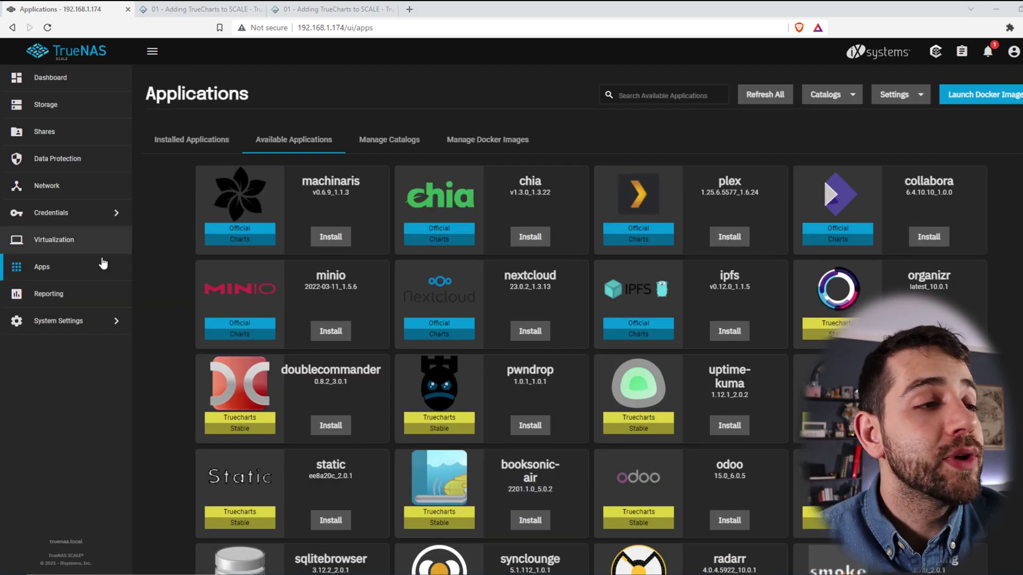
Browse through the list of available applications offered by the official and TrueCharts catalogs
scroll(525, 241, "down", 9)
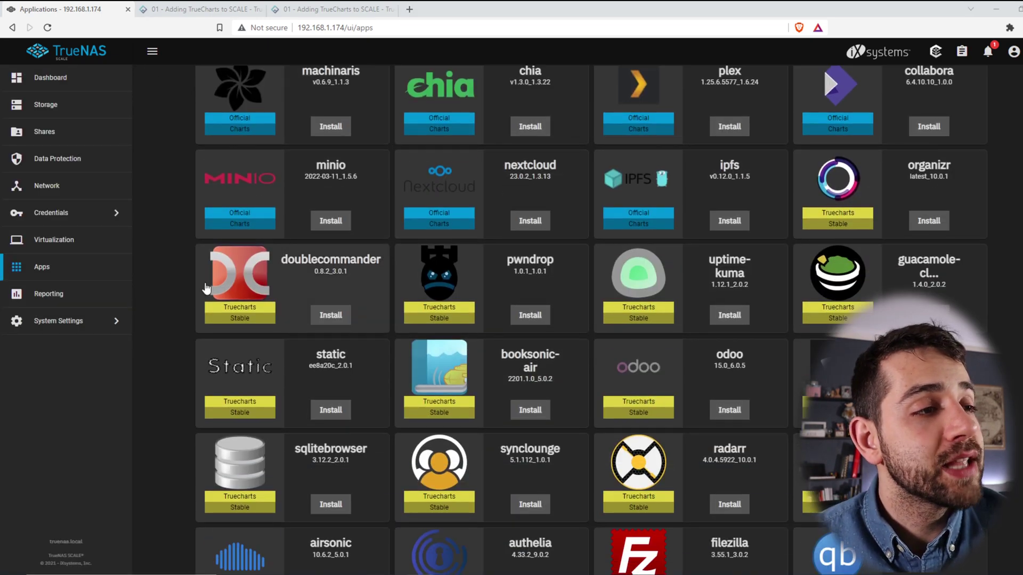
scroll(525, 241, "down", 3)
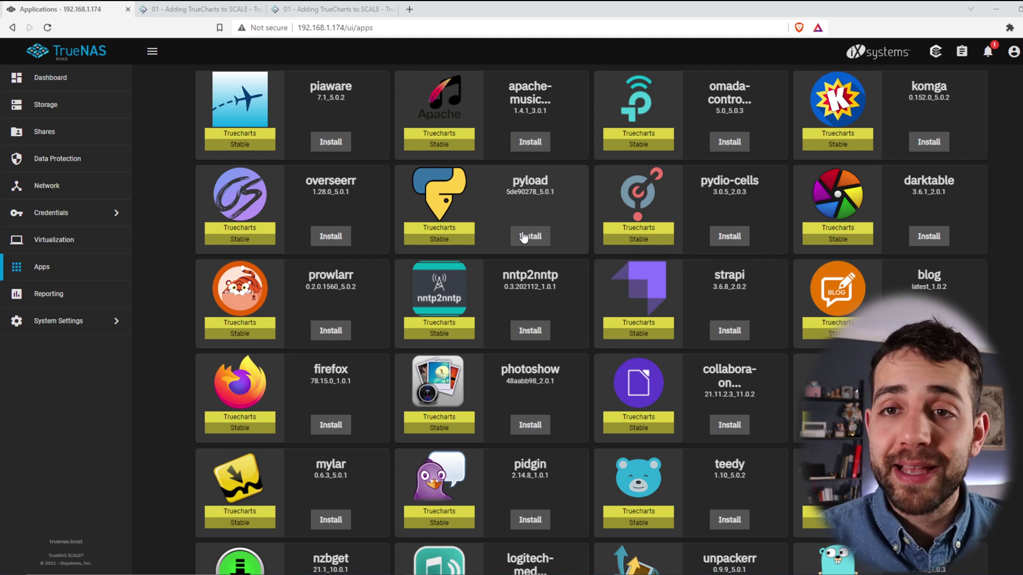
scroll(590, 162, "down", 5)
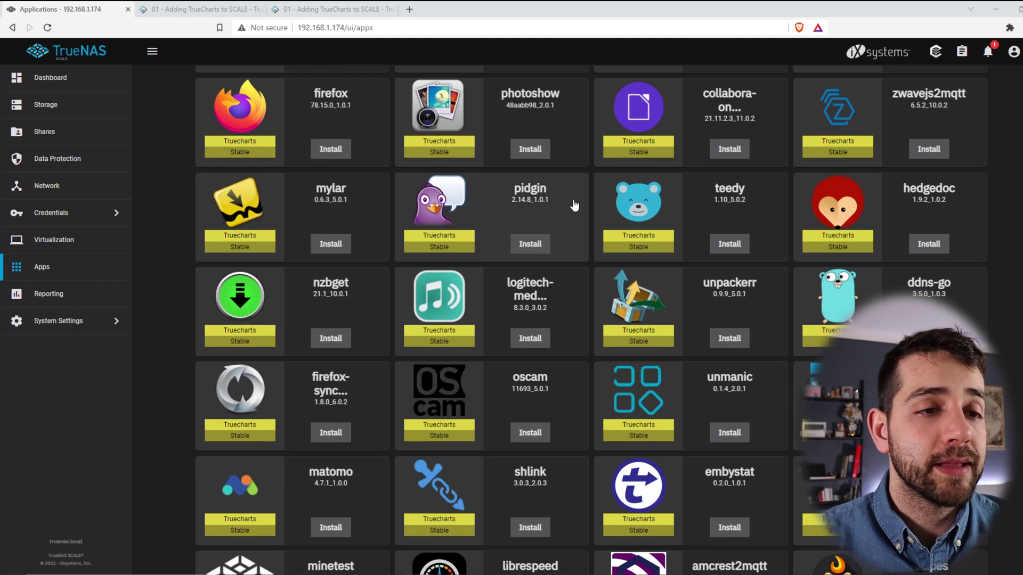